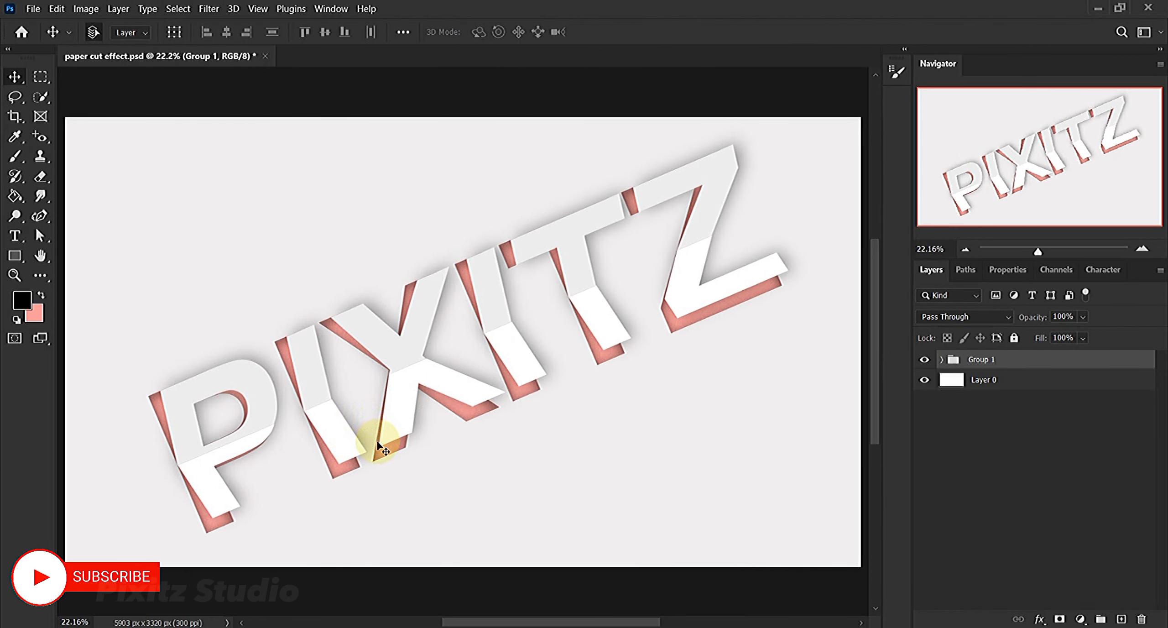
Step: Zoom in and pan across the finished PIXITZ lettering, from the TZ end back toward the P
key(z)
click(252, 439)
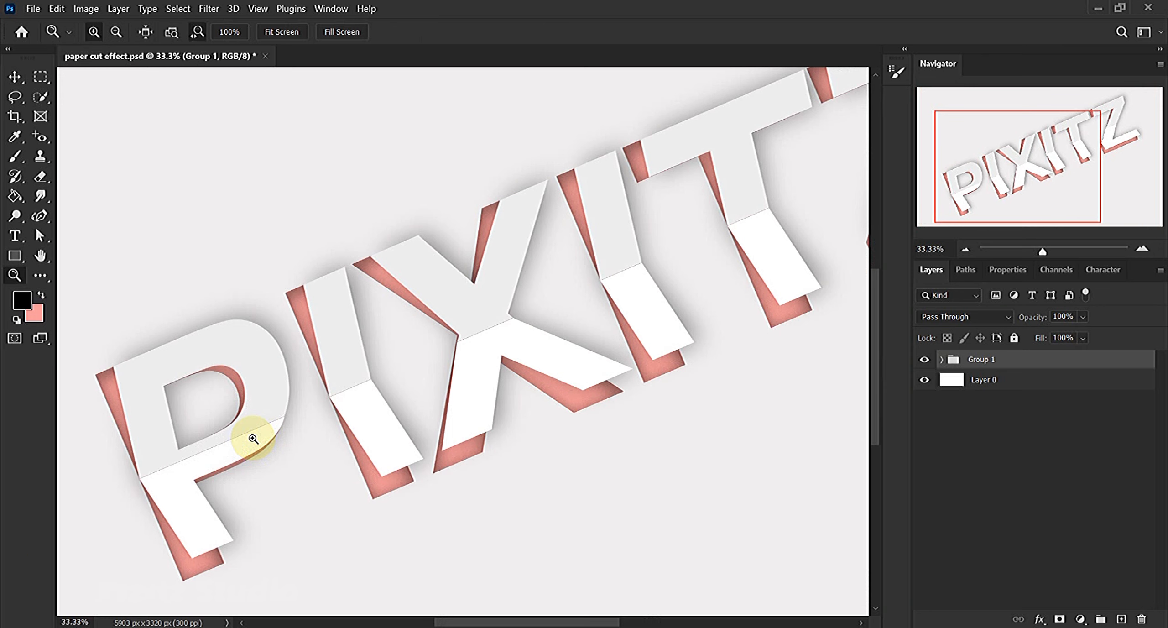
key(h)
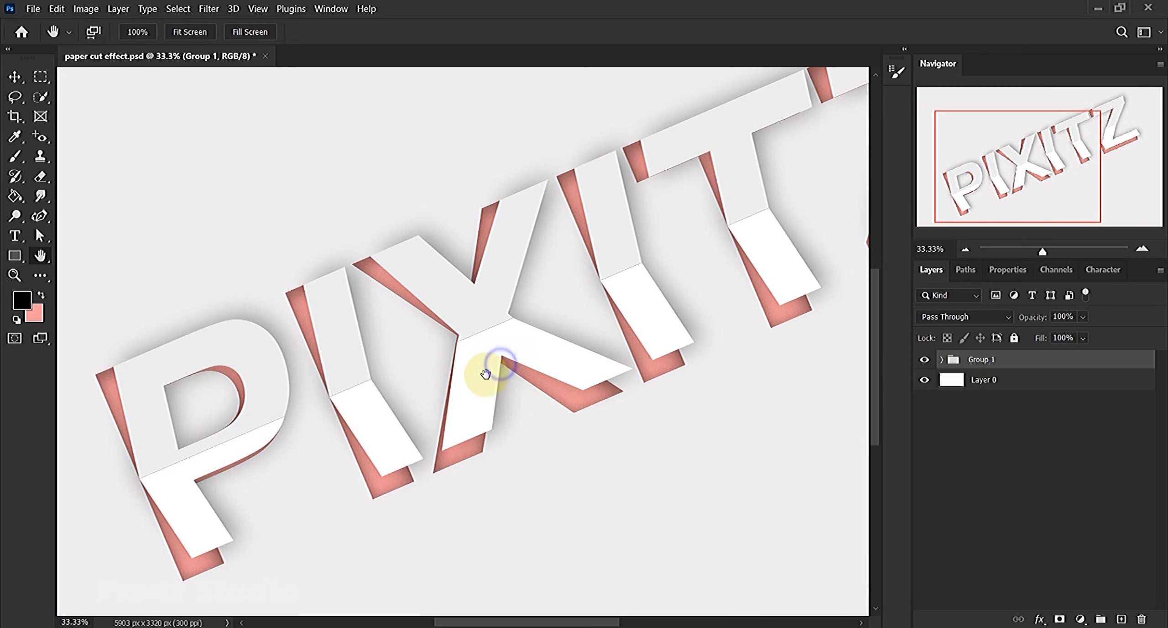
drag(458, 381, 426, 396)
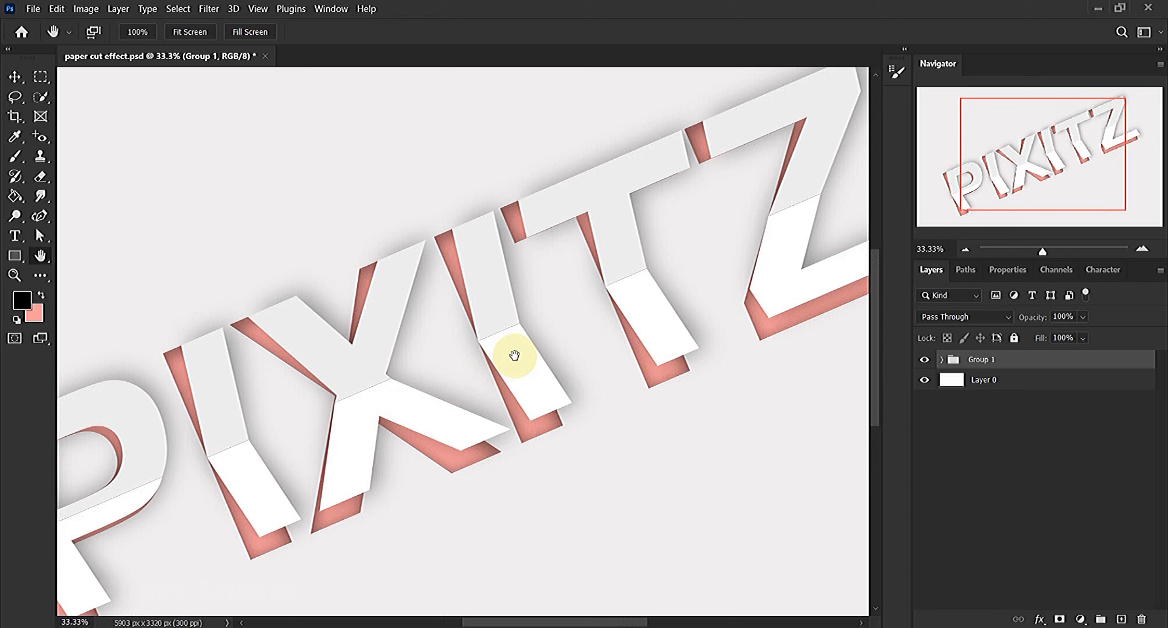
mouse_move(516, 352)
mouse_down()
mouse_move(472, 373)
mouse_move(612, 294)
mouse_up()
drag(439, 372, 447, 370)
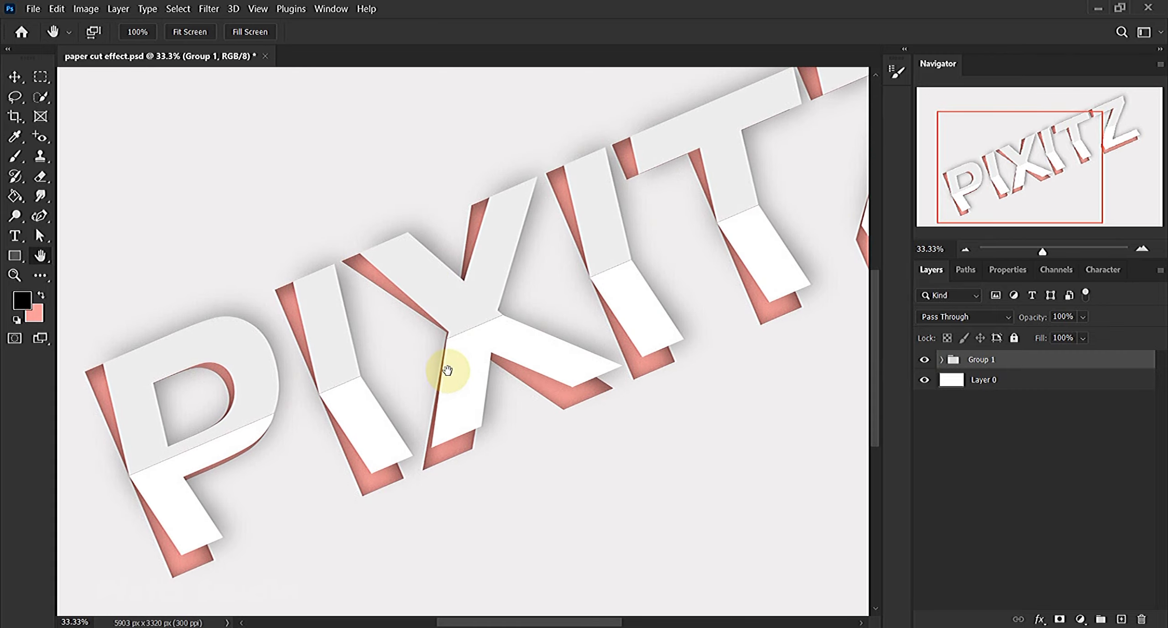
key(v)
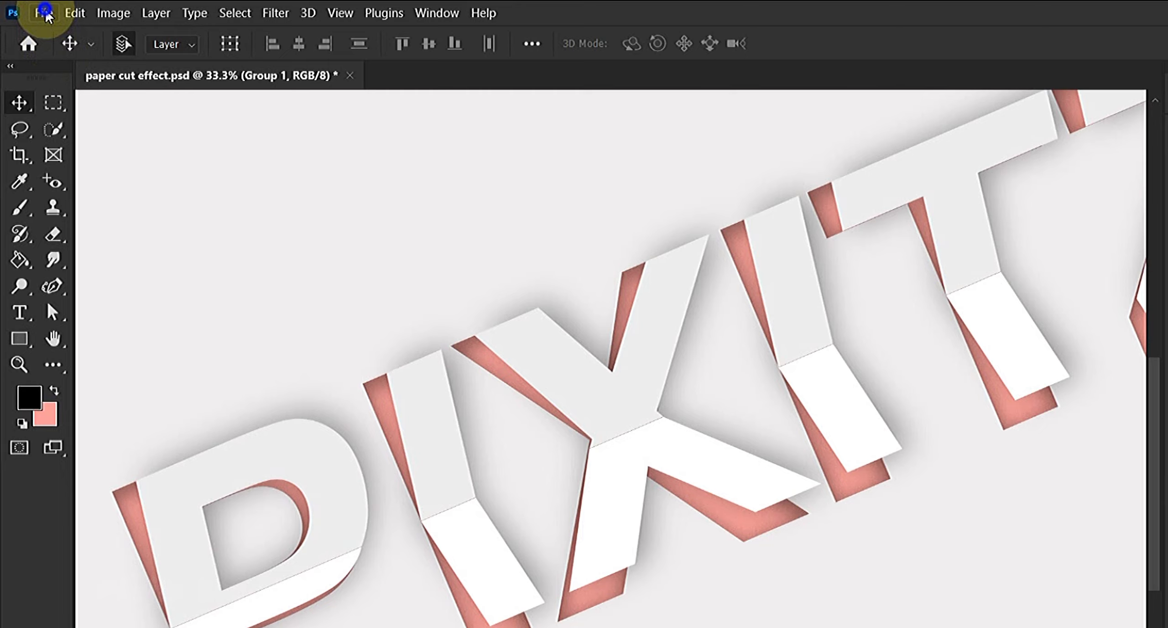
Step: Create a 5903 × 3320 px, 300 ppi document with background colour f0eeee
click(46, 13)
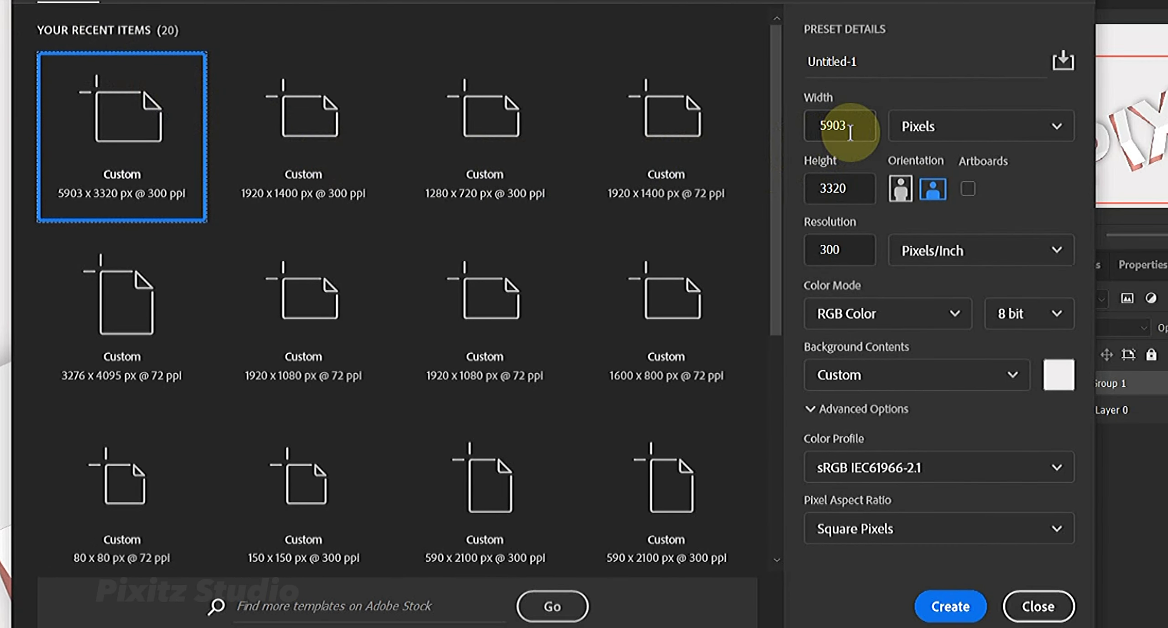
click(853, 126)
click(1058, 374)
drag(1046, 464, 983, 466)
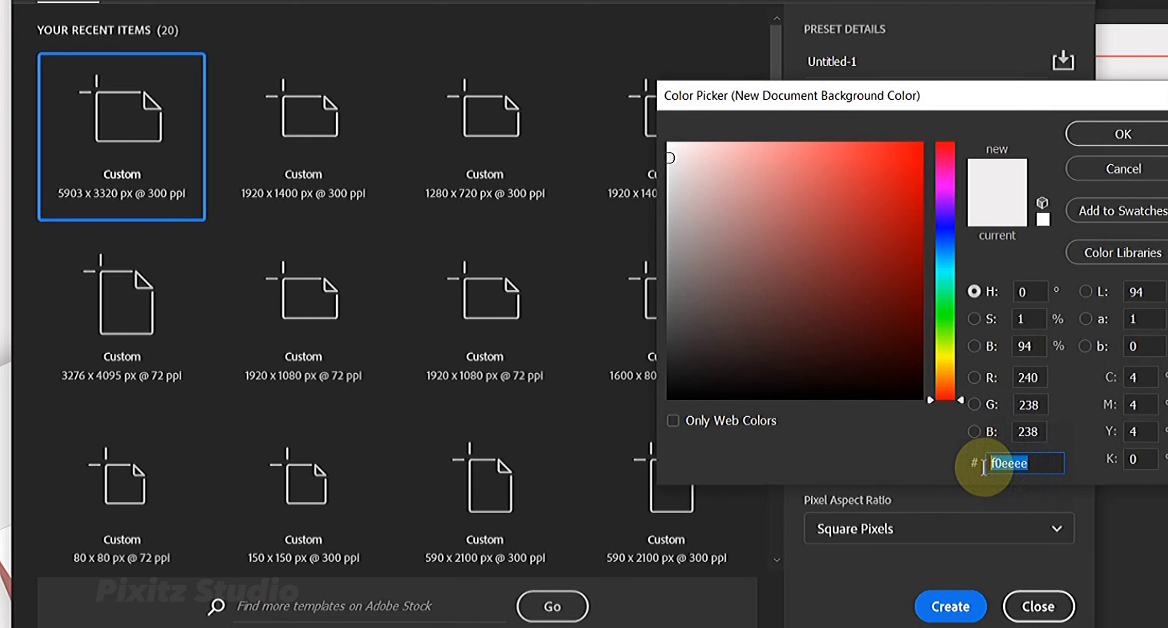
click(1090, 133)
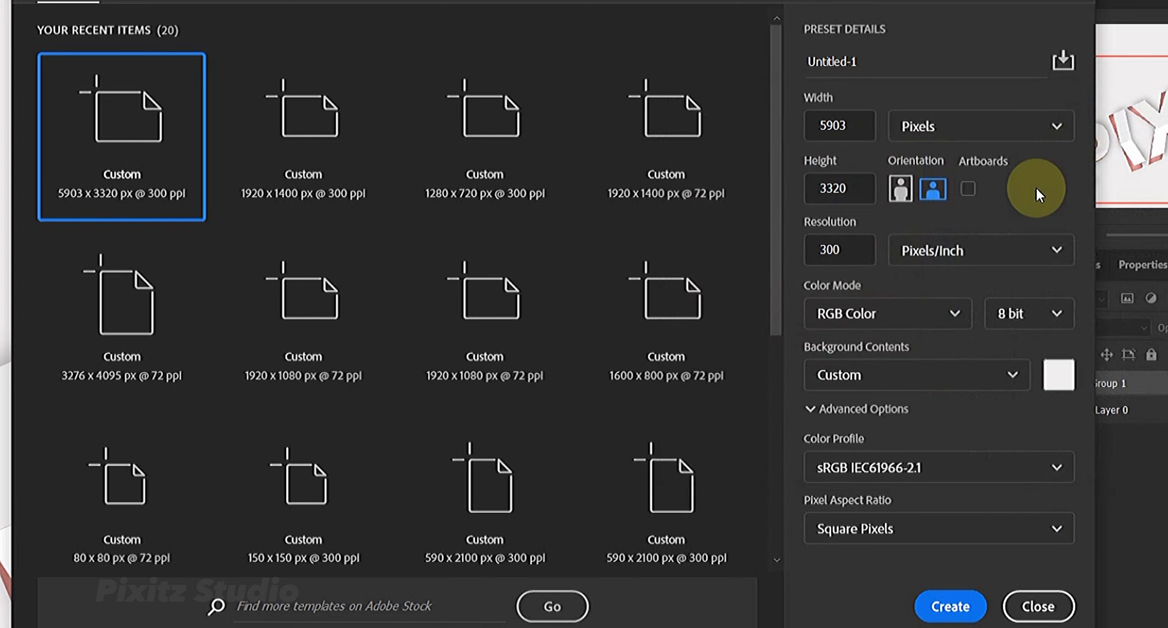
click(933, 605)
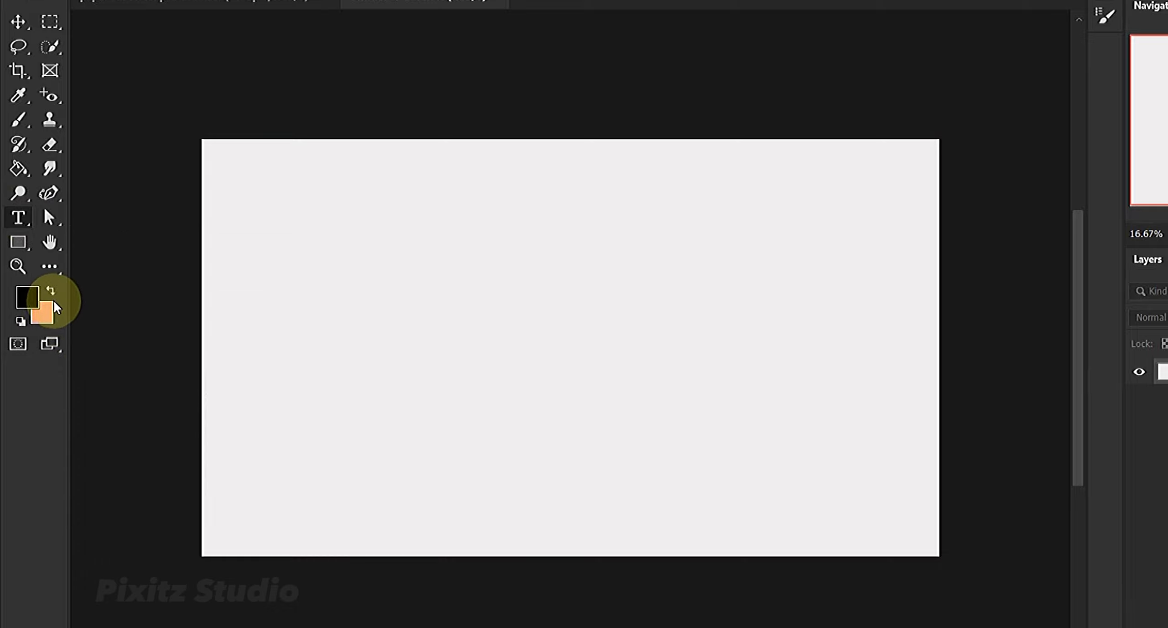
Step: Swap the colour swatches and set the foreground colour to hex f79c9c
click(53, 297)
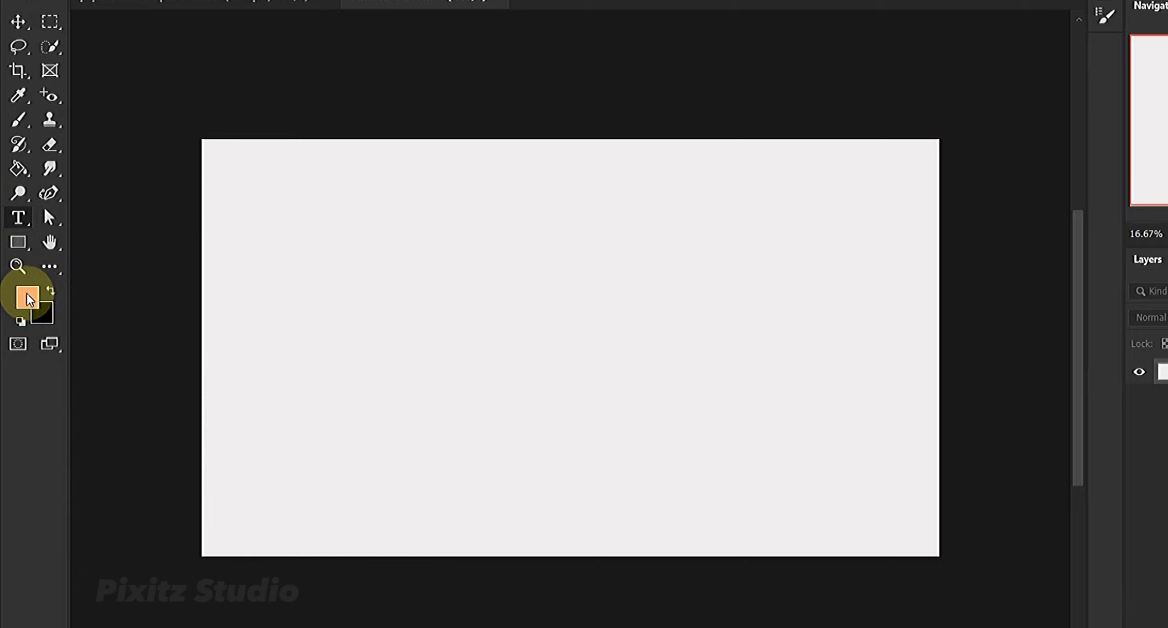
click(29, 299)
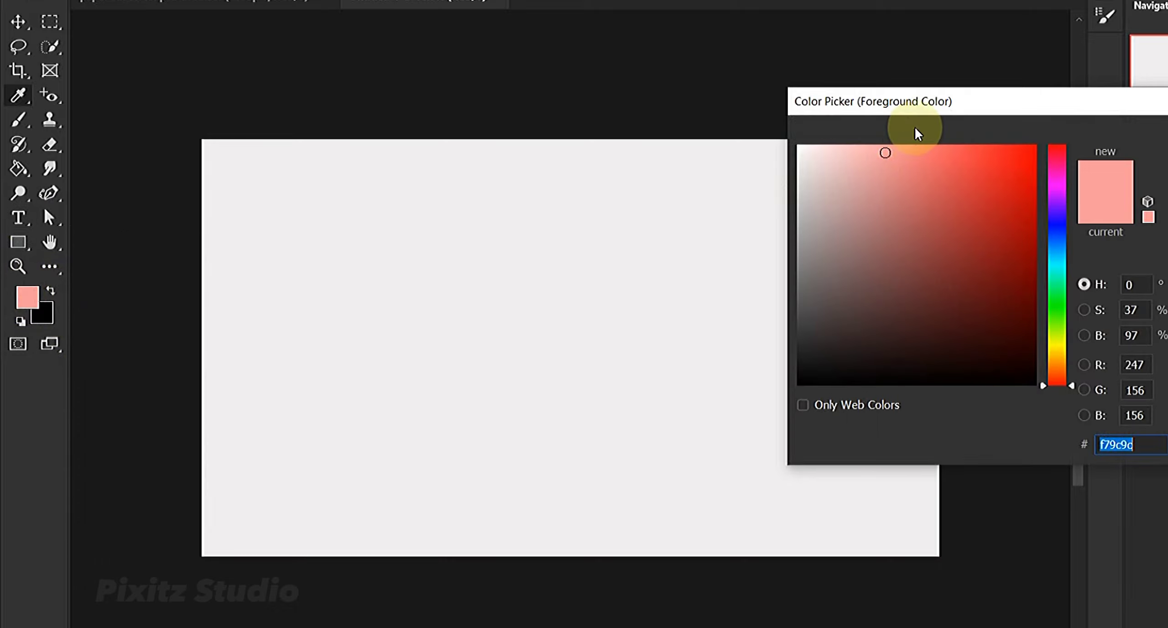
drag(964, 101, 489, 125)
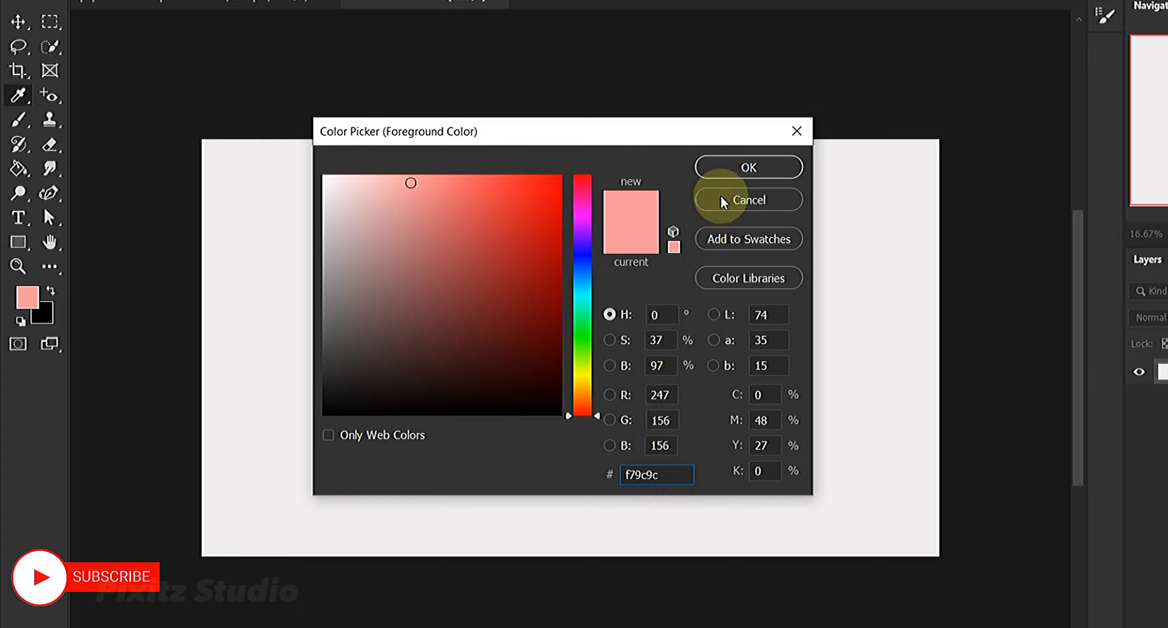
click(740, 165)
key(t)
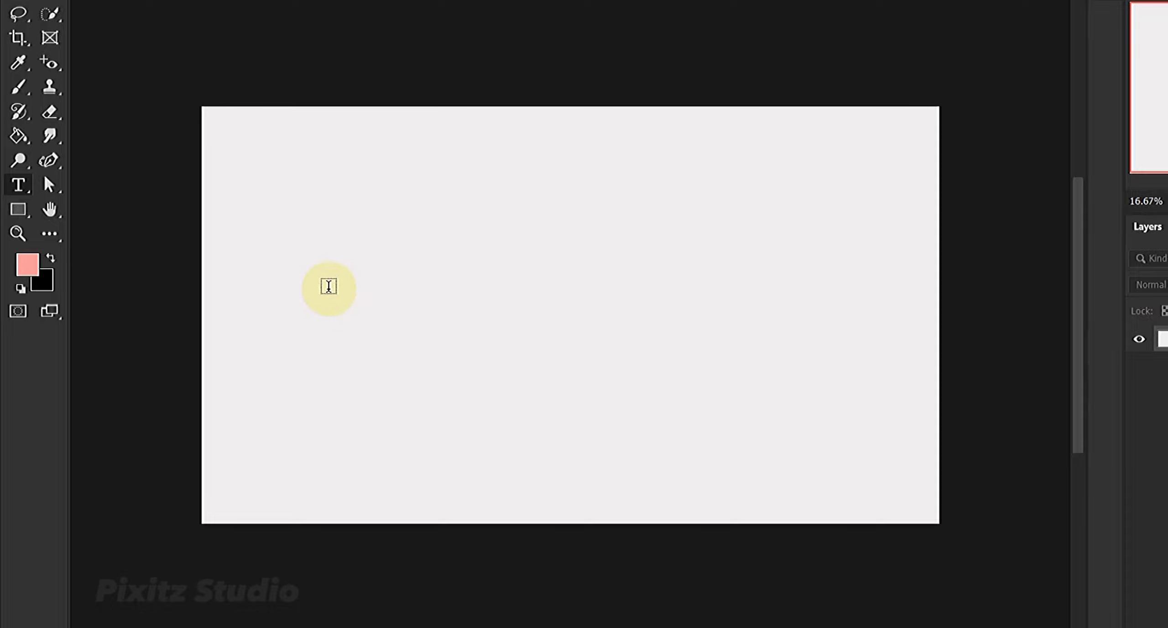
Step: Type the word PIXITZ on the canvas in bold pink text
click(305, 297)
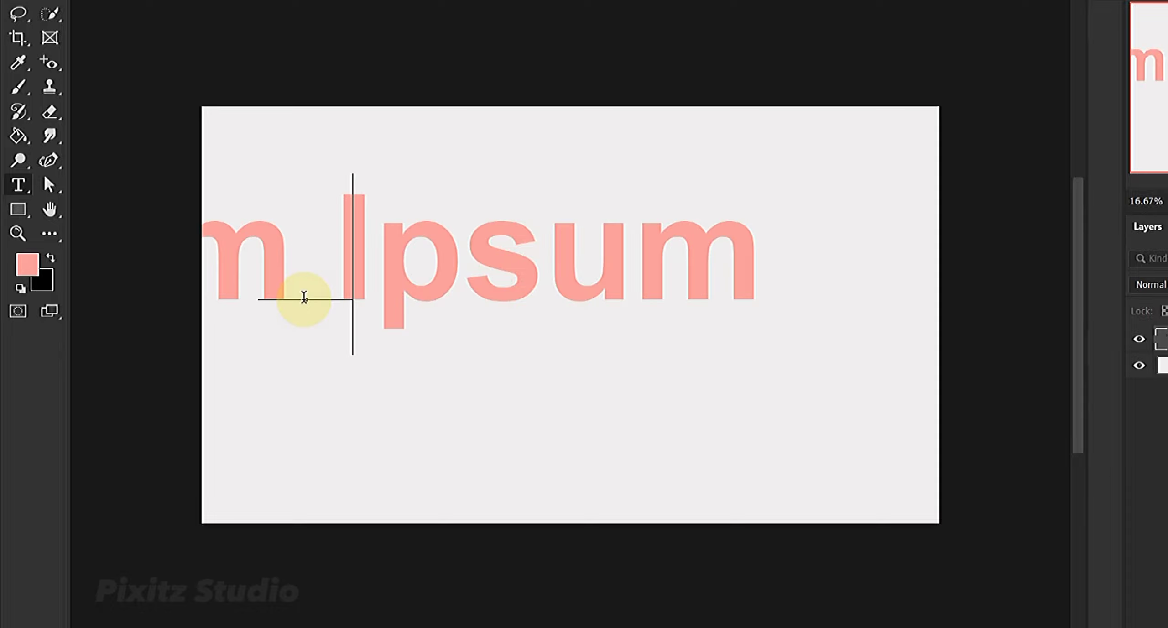
text(Pl)
text(X)
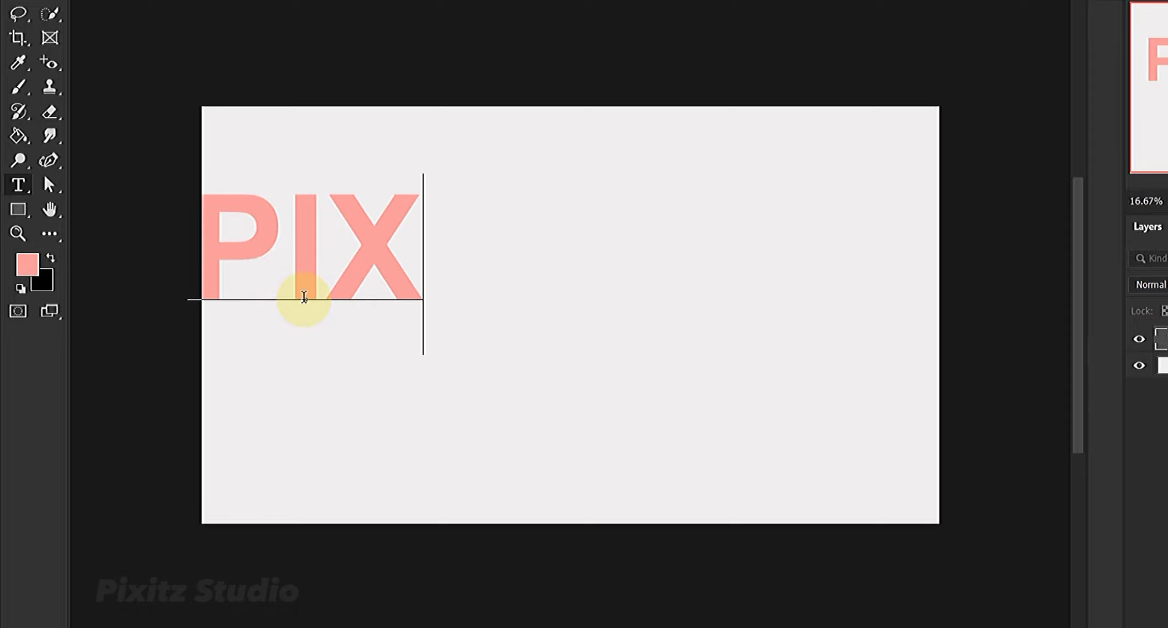
text(ITZ)
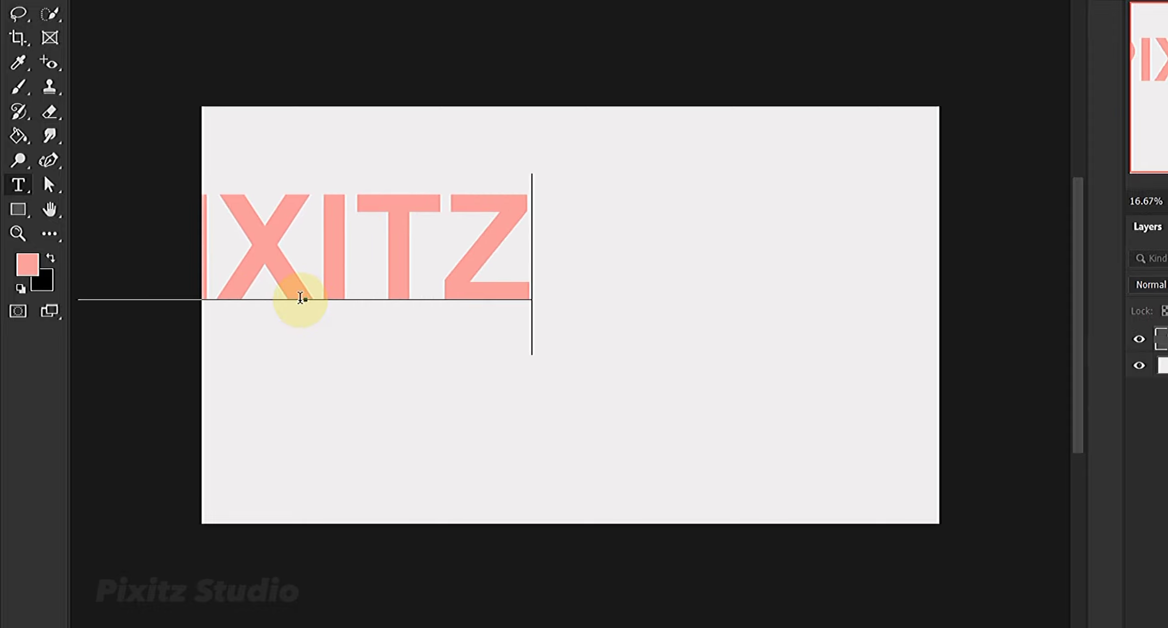
click(696, 99)
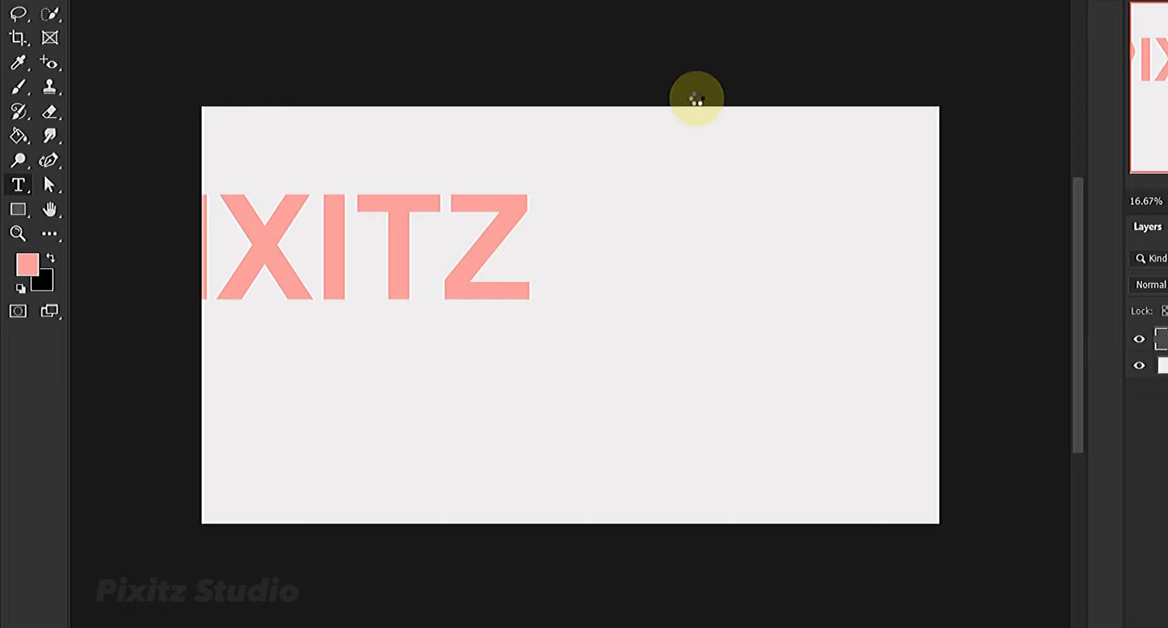
Step: Move PIXITZ to the canvas centre and scale it up with Free Transform
key(v)
drag(485, 242, 719, 296)
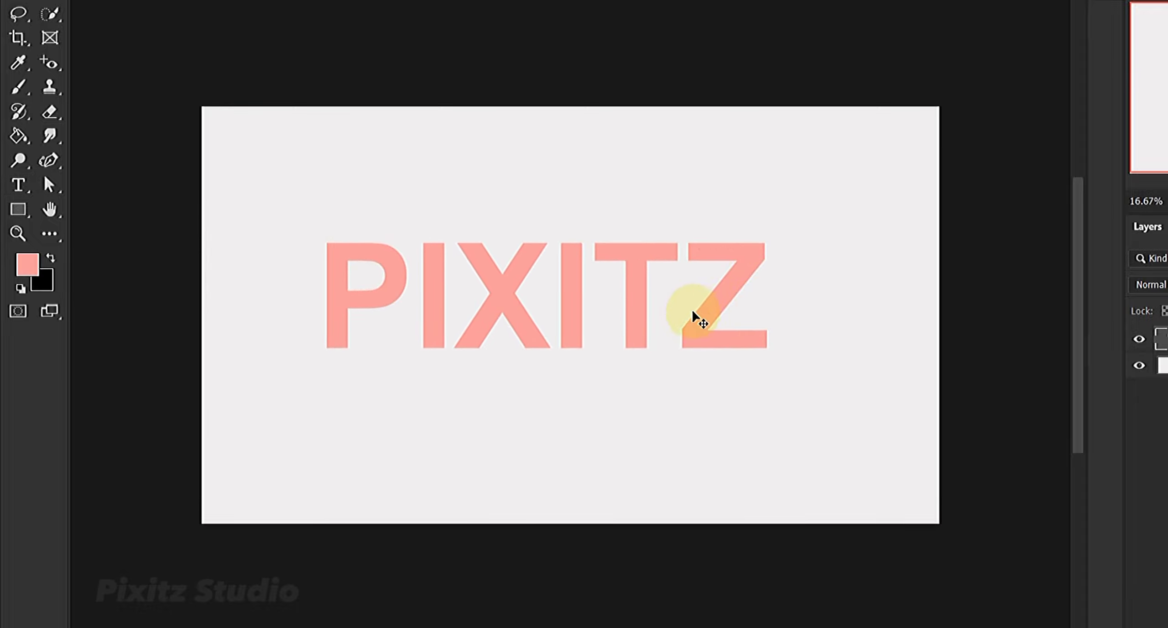
key(ctrl+t)
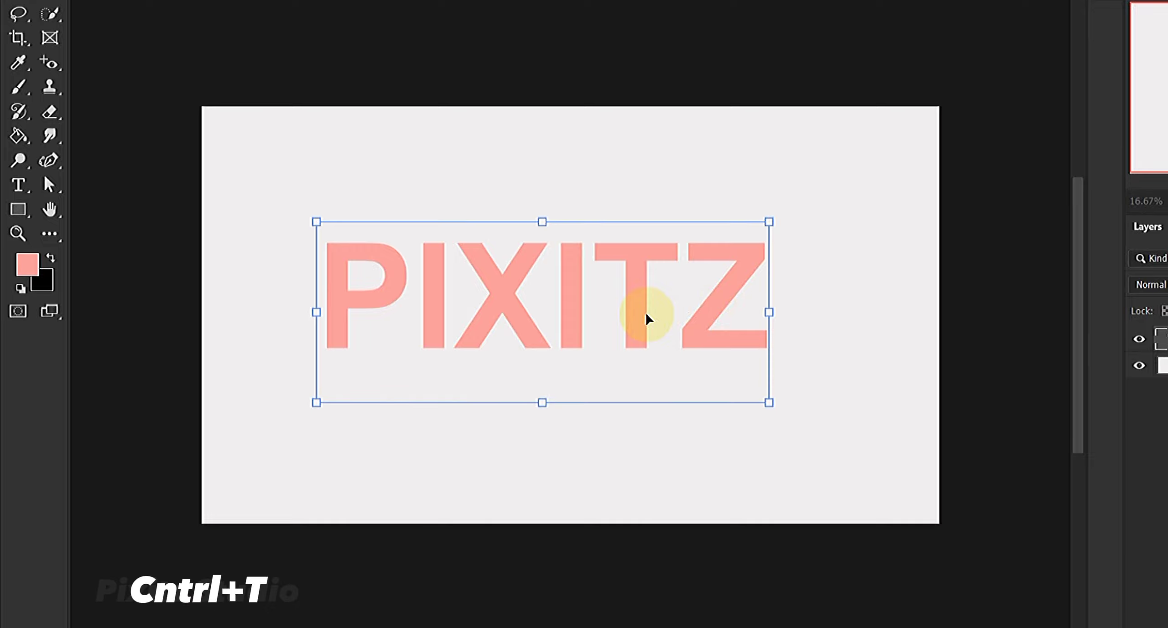
mouse_move(542, 402)
mouse_down()
mouse_move(550, 465)
mouse_move(558, 451)
mouse_up()
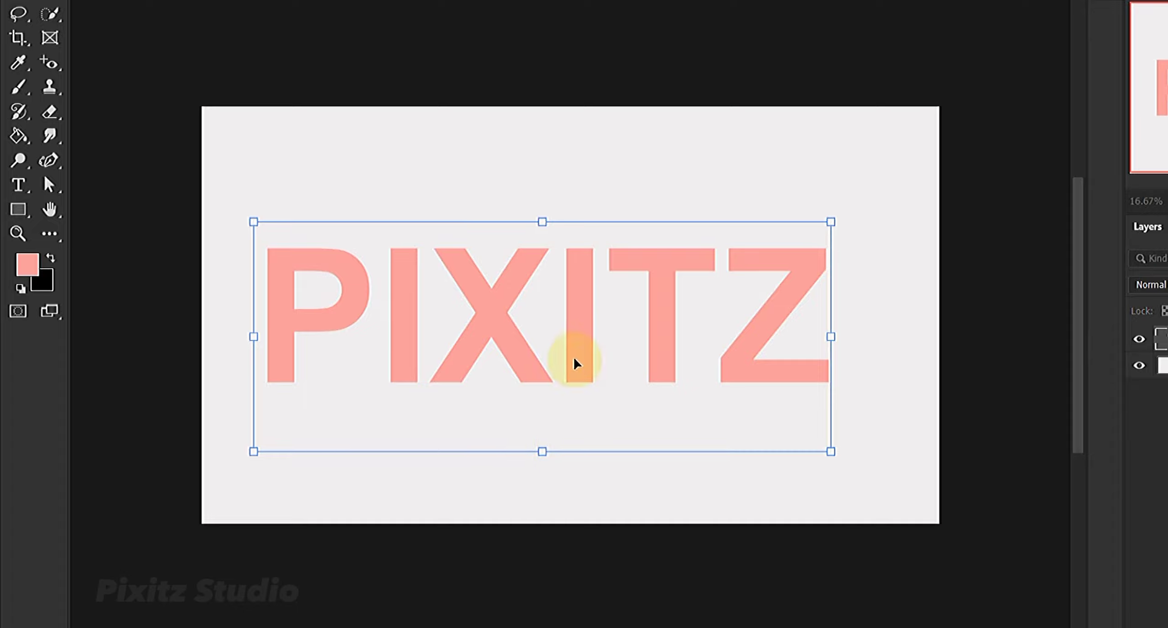
drag(576, 364, 596, 366)
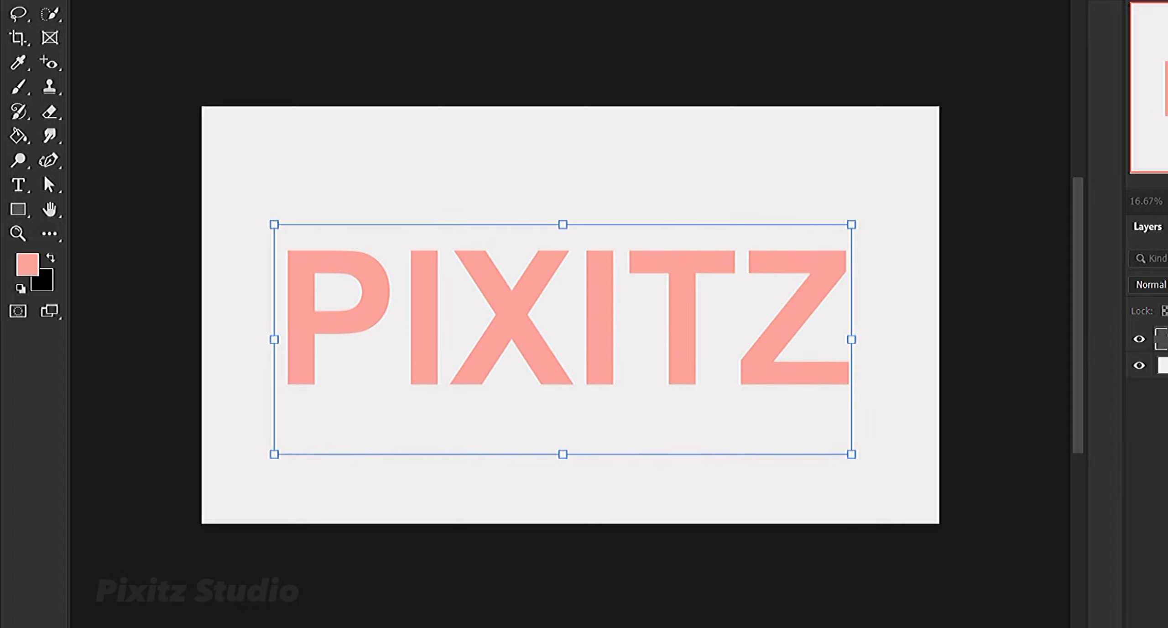
key(Return)
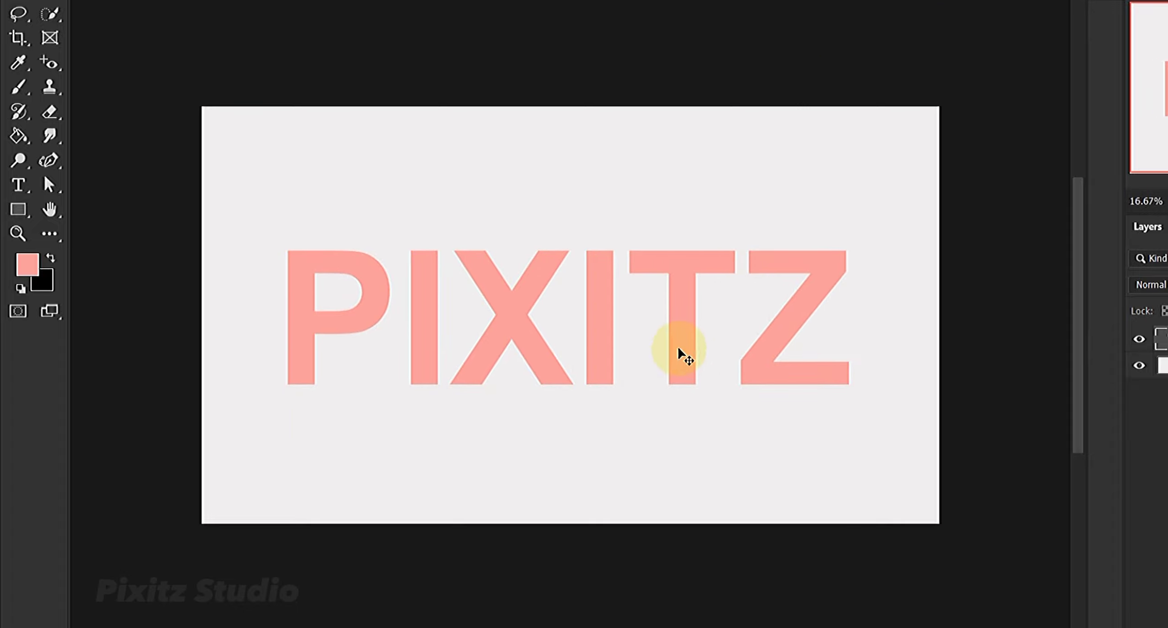
Step: Duplicate the PIXITZ text layer, hide the copy, and reselect the original layer
key(ctrl+j)
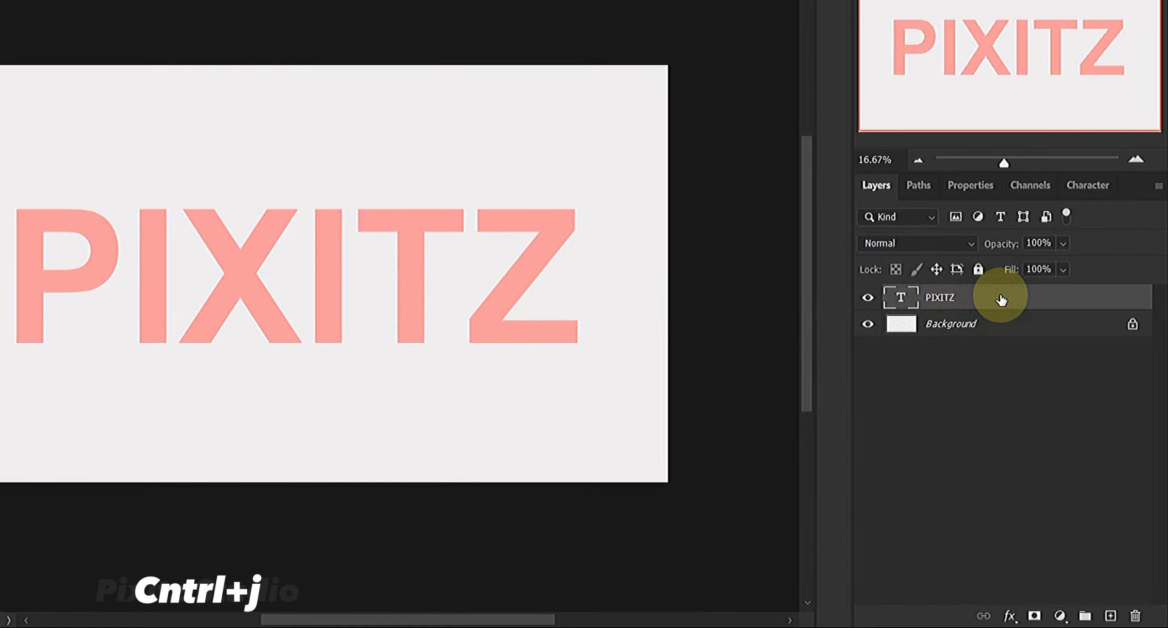
key(ctrl+j)
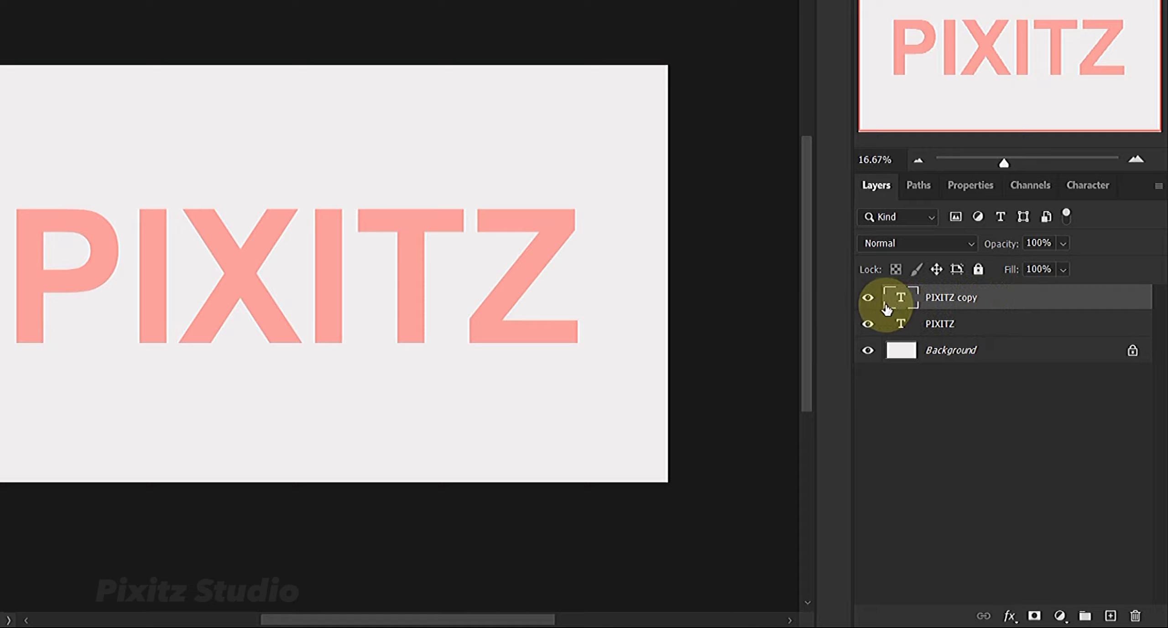
click(868, 297)
click(933, 326)
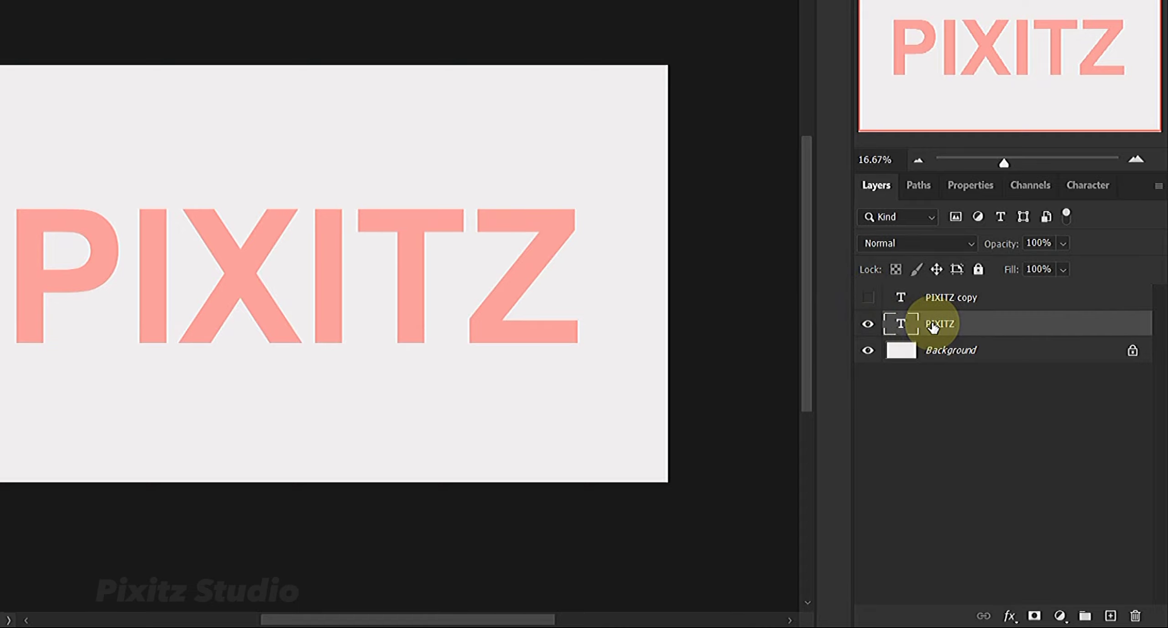
click(1008, 616)
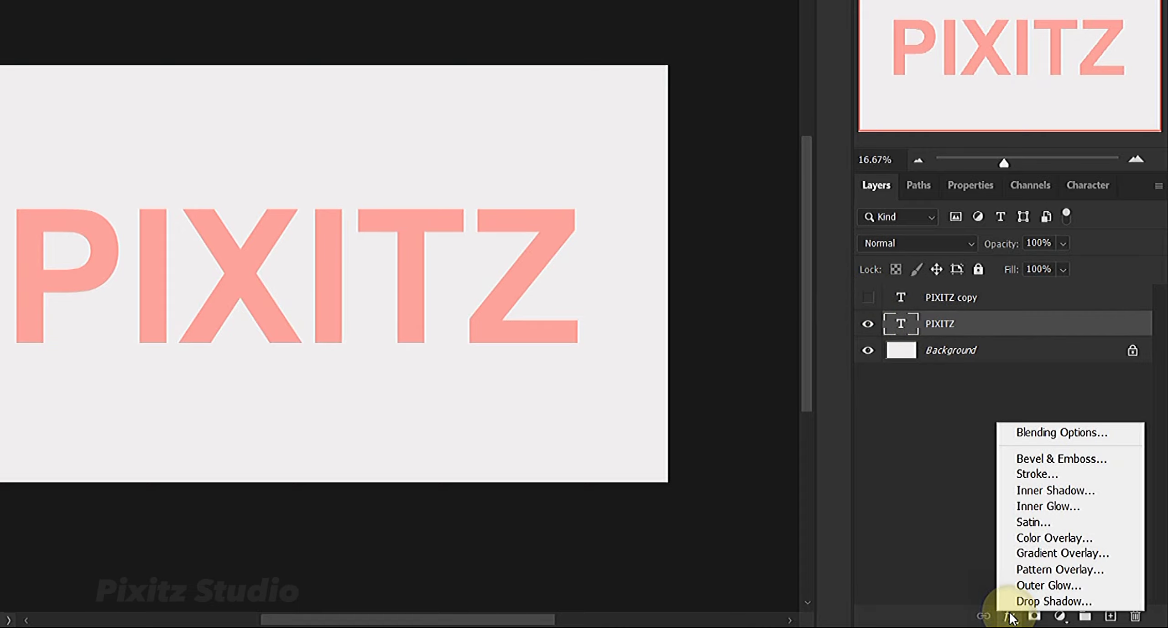
Step: Add a black Inner Shadow: 40% opacity, 90°, 20 px distance, 20% choke, 90 px size
click(1032, 491)
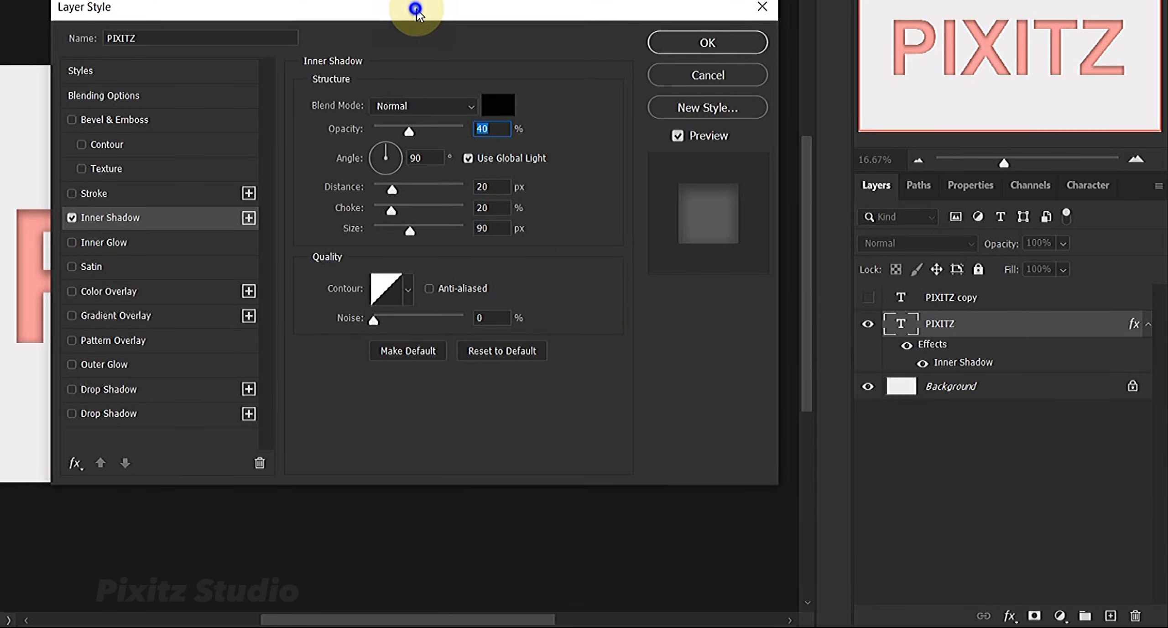
click(498, 105)
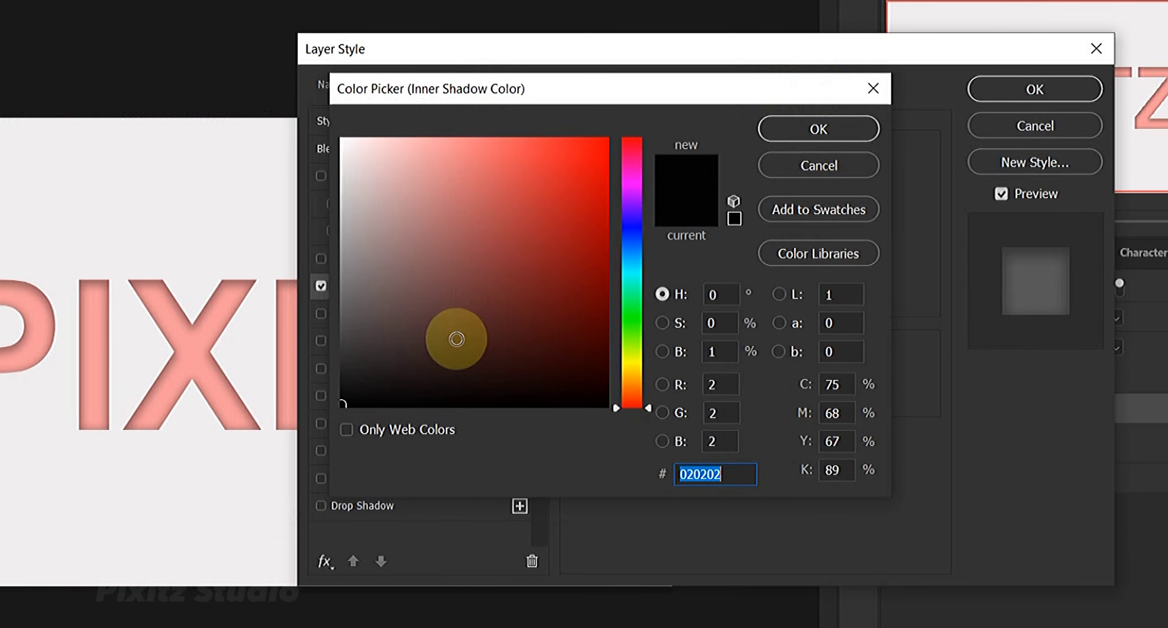
click(830, 121)
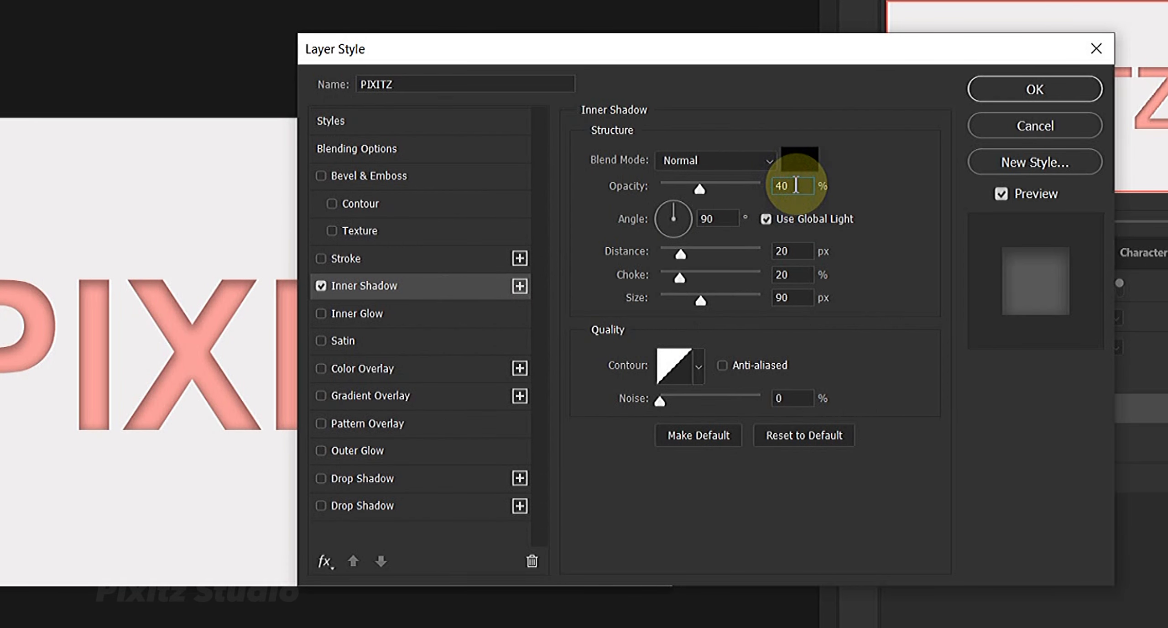
click(800, 251)
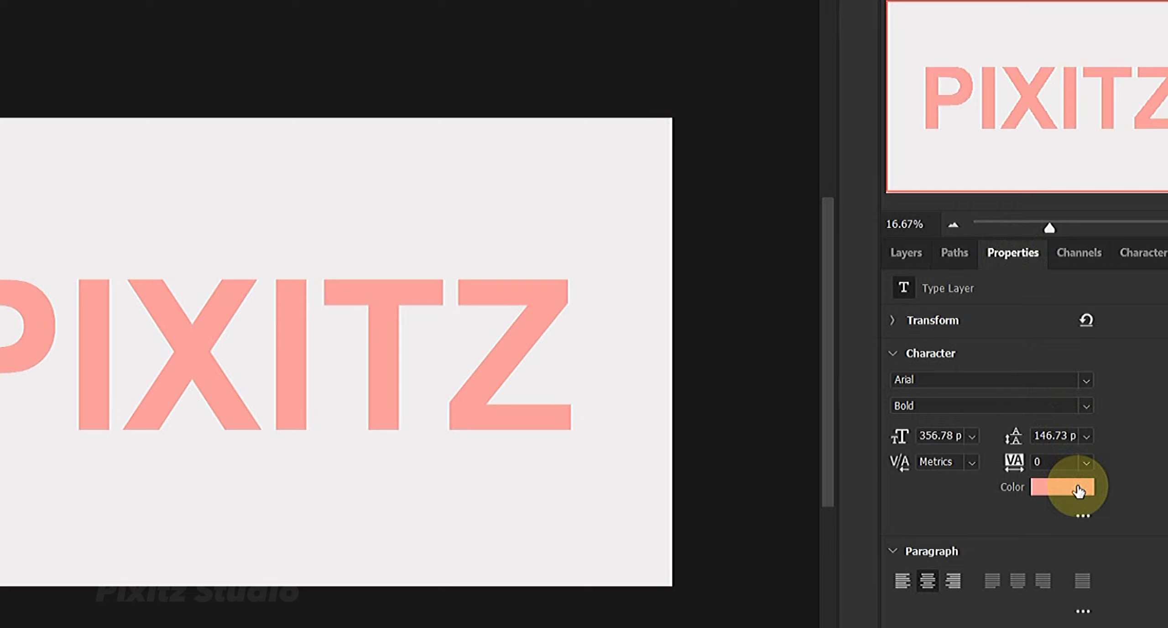
Step: Change the PIXITZ copy's text colour to white #ffffff
click(1077, 485)
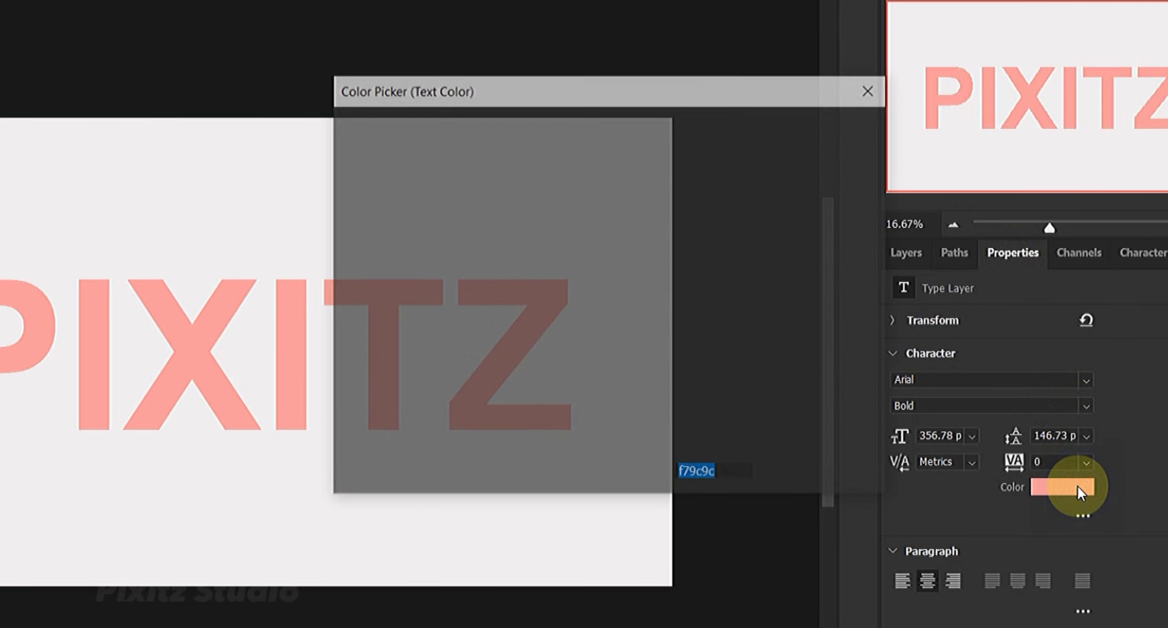
drag(376, 161, 319, 126)
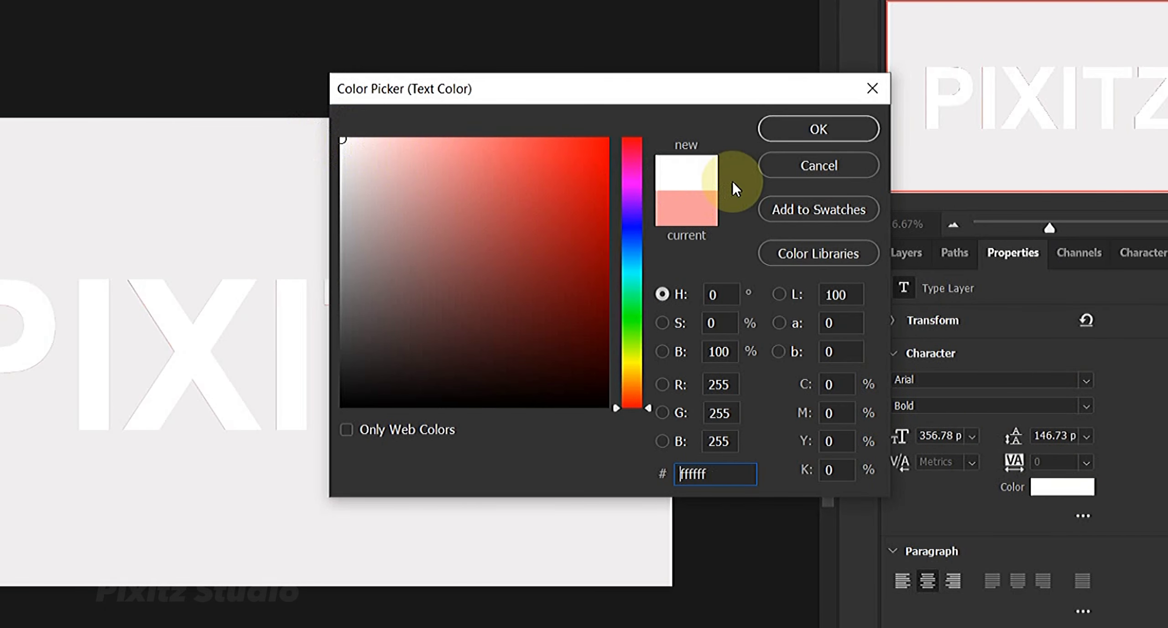
click(776, 129)
click(895, 251)
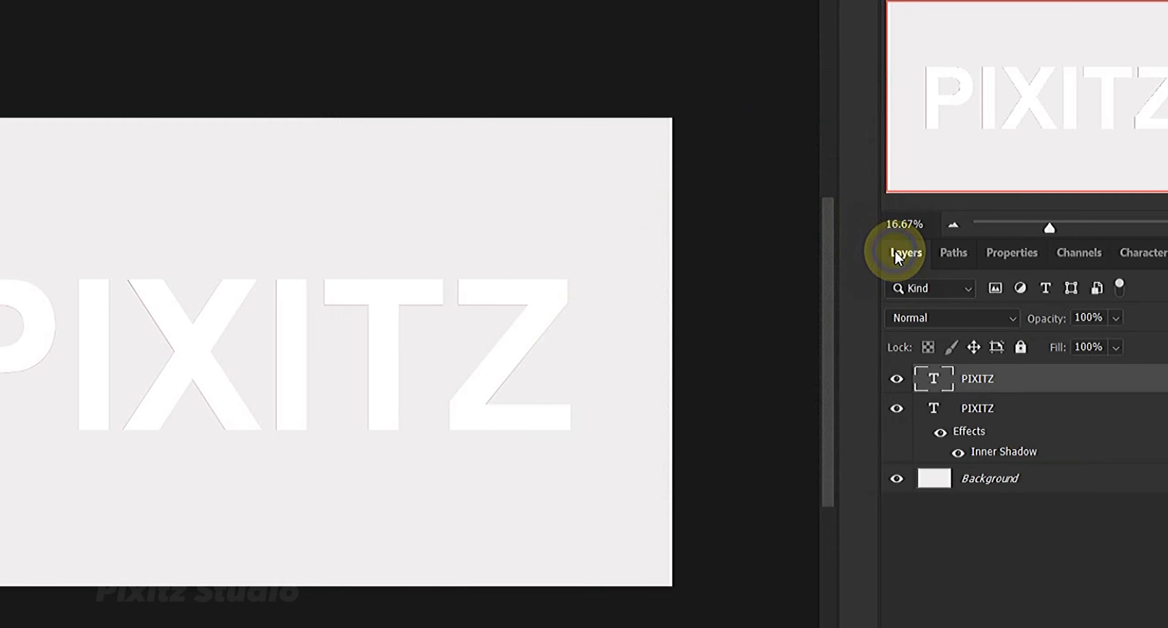
Step: Rasterize the white PIXITZ type layer and duplicate it
right_click(947, 377)
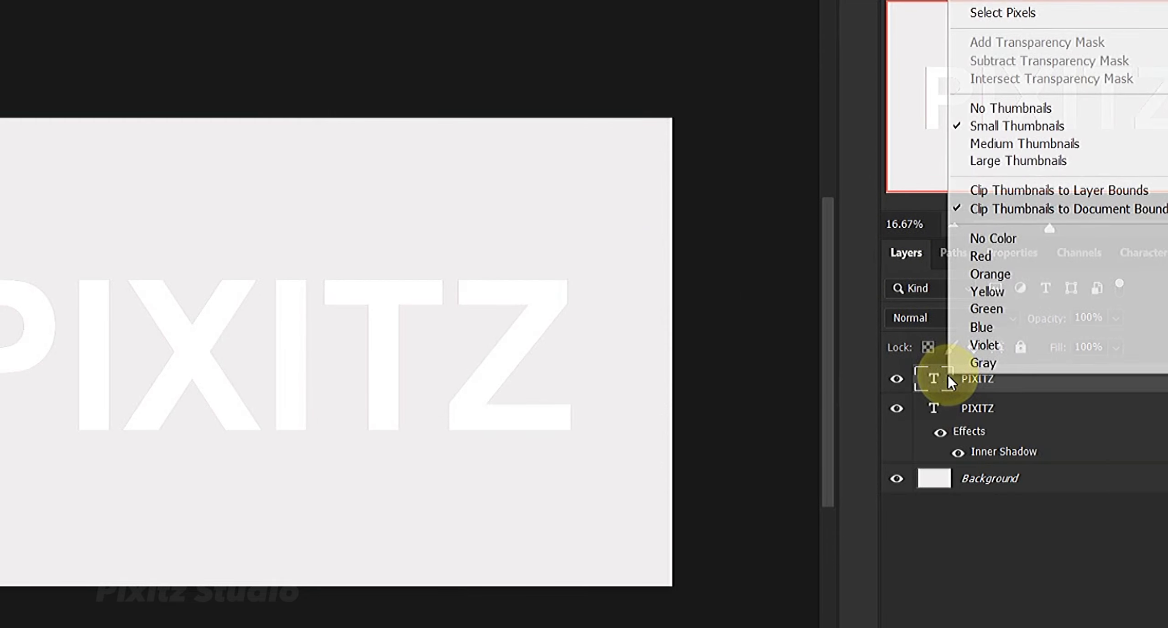
right_click(967, 381)
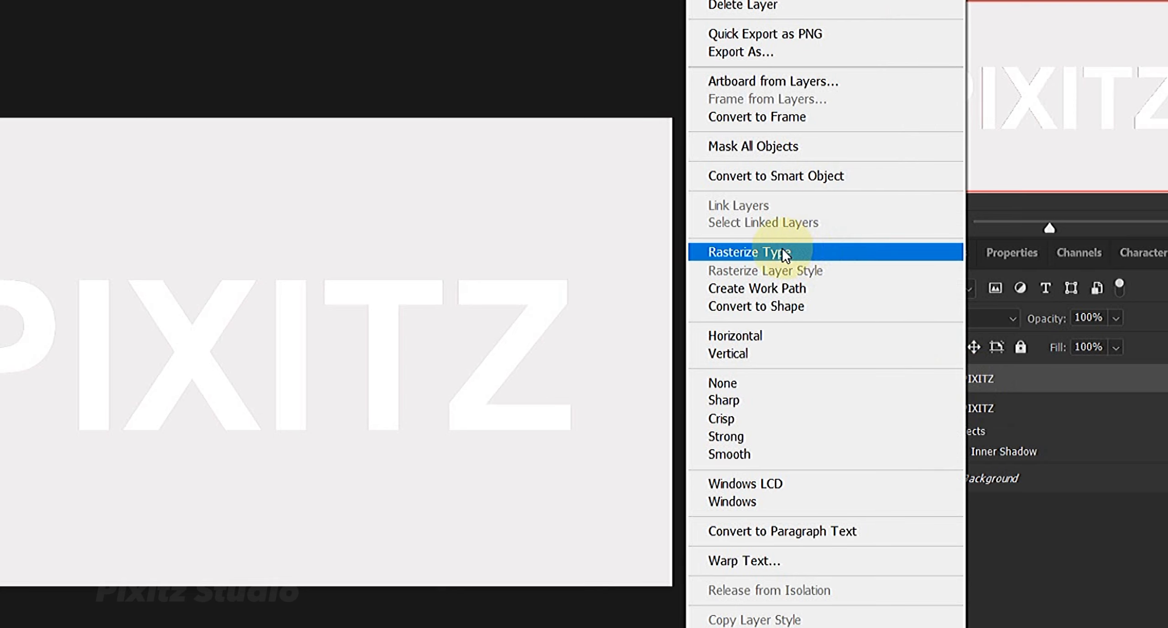
click(770, 254)
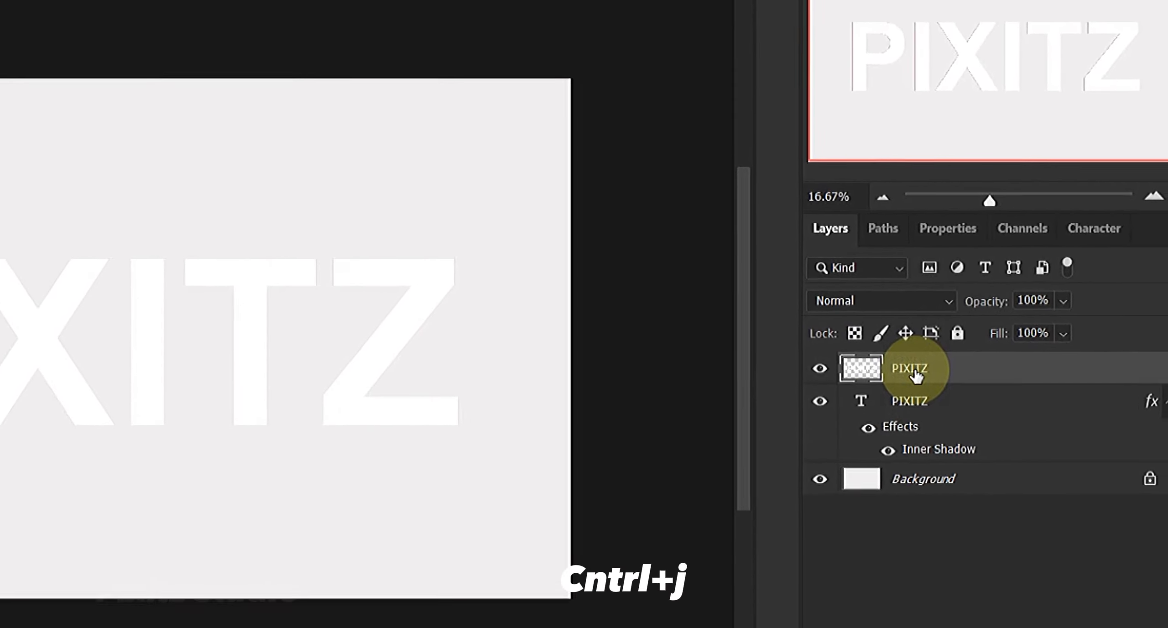
key(ctrl+j)
Step: Rename the two pixel layers TOP and BOTTOM, with TOP selected
double_click(871, 362)
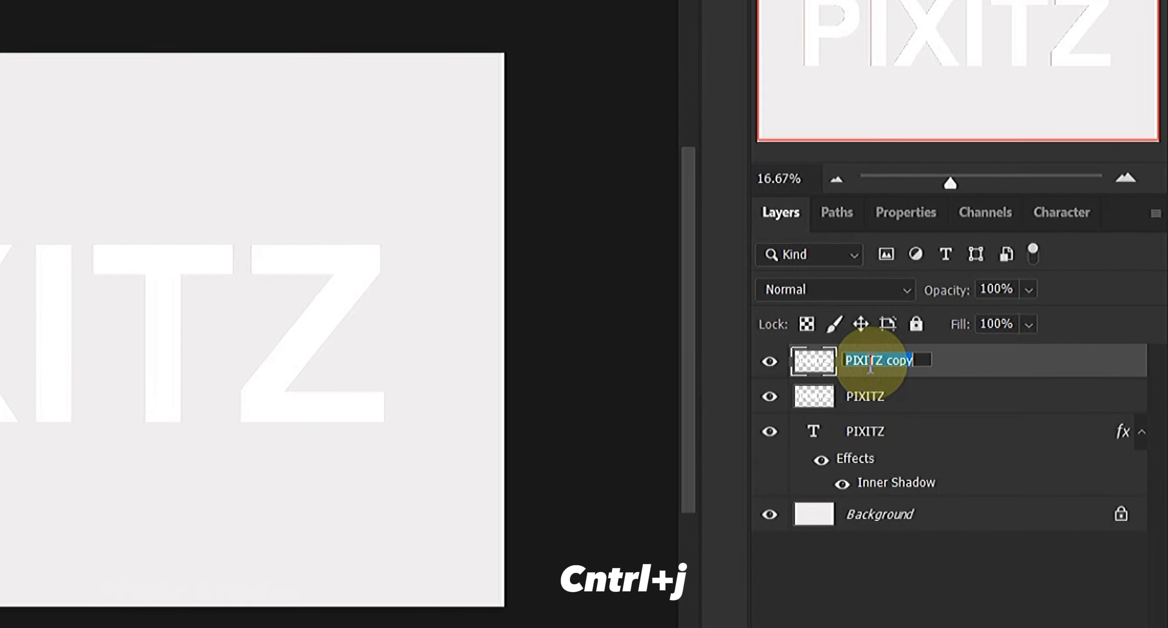
text(TOP)
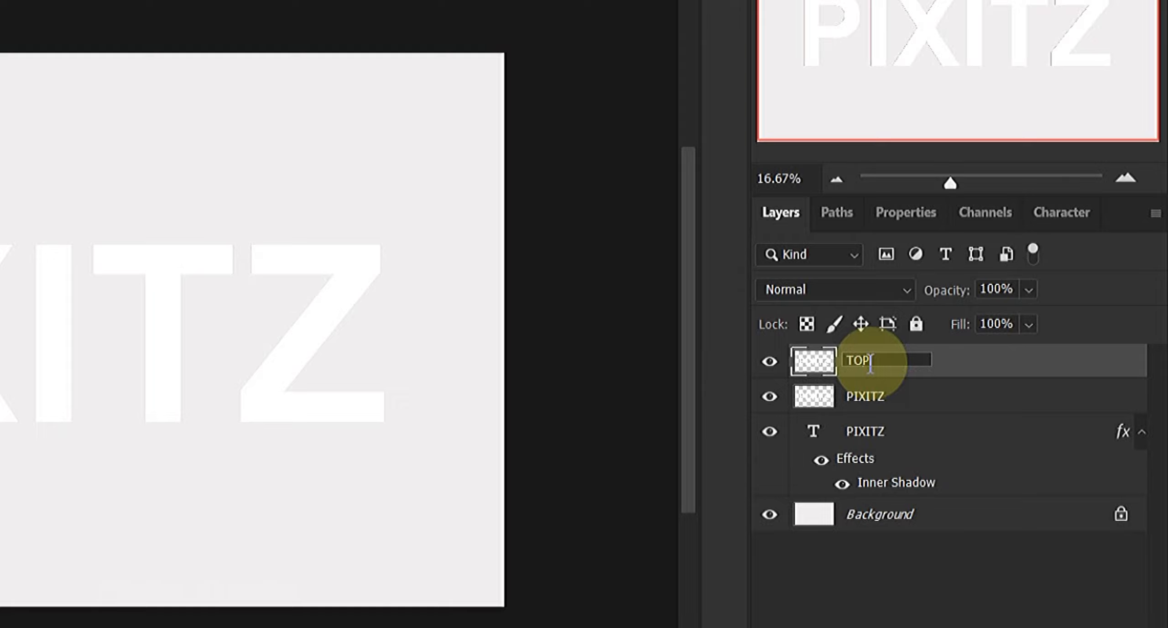
double_click(870, 395)
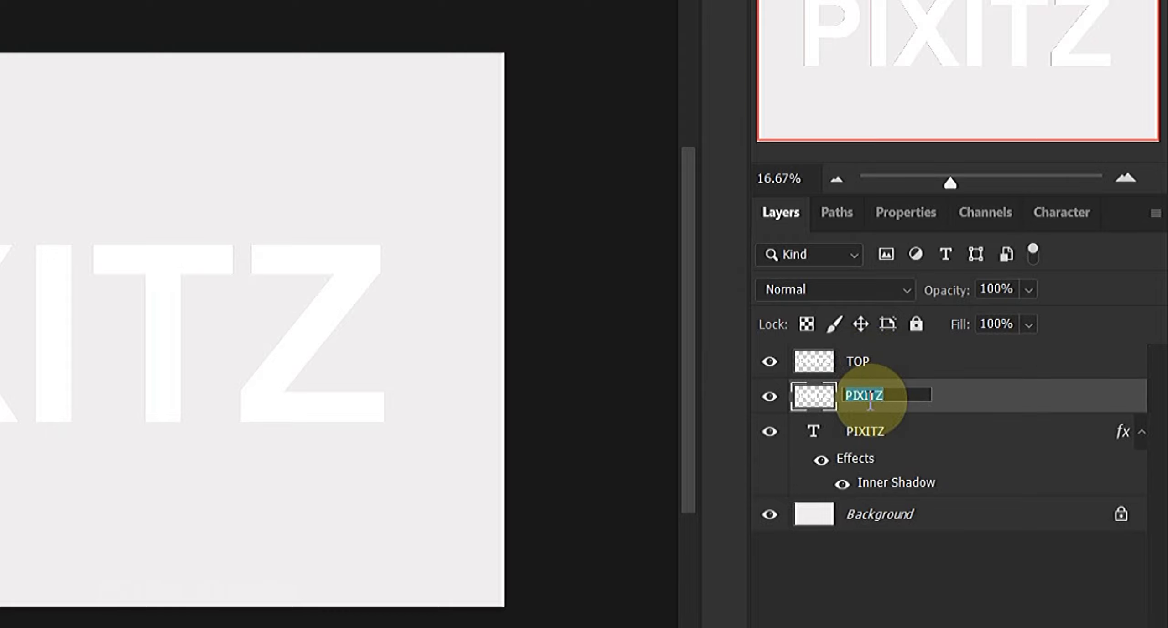
text(BOTTOM)
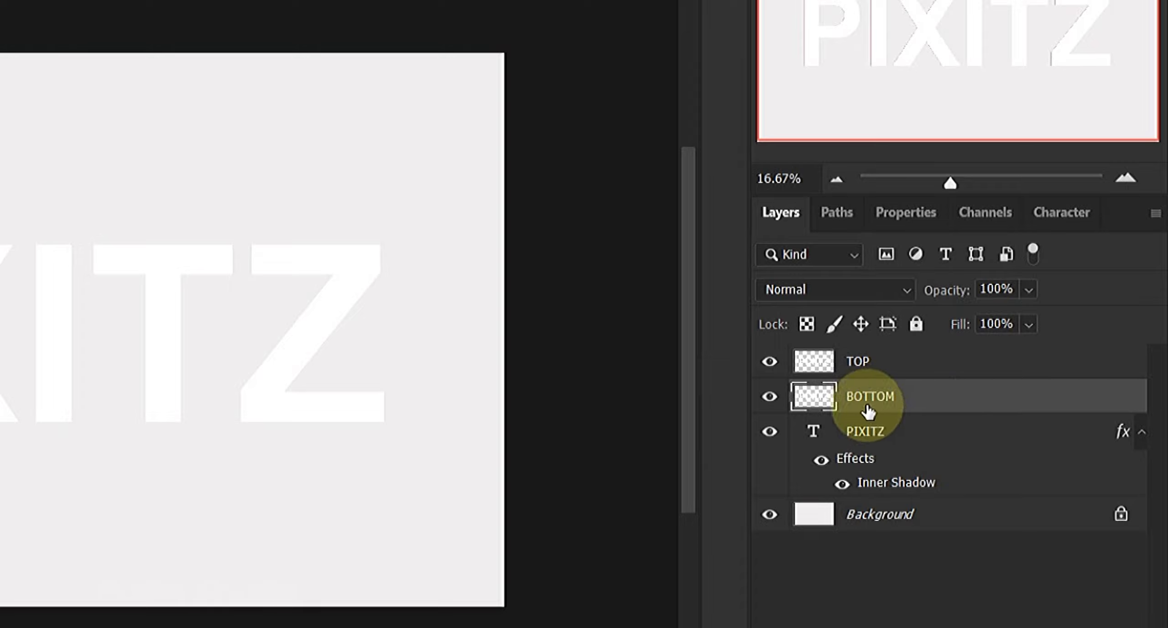
click(876, 365)
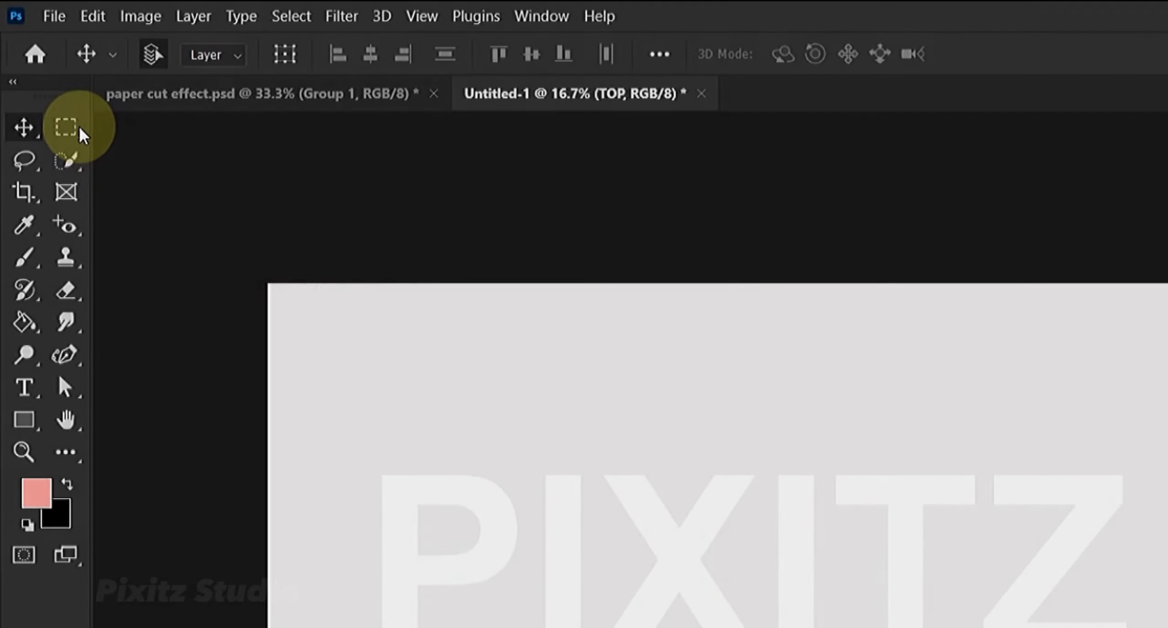
click(67, 127)
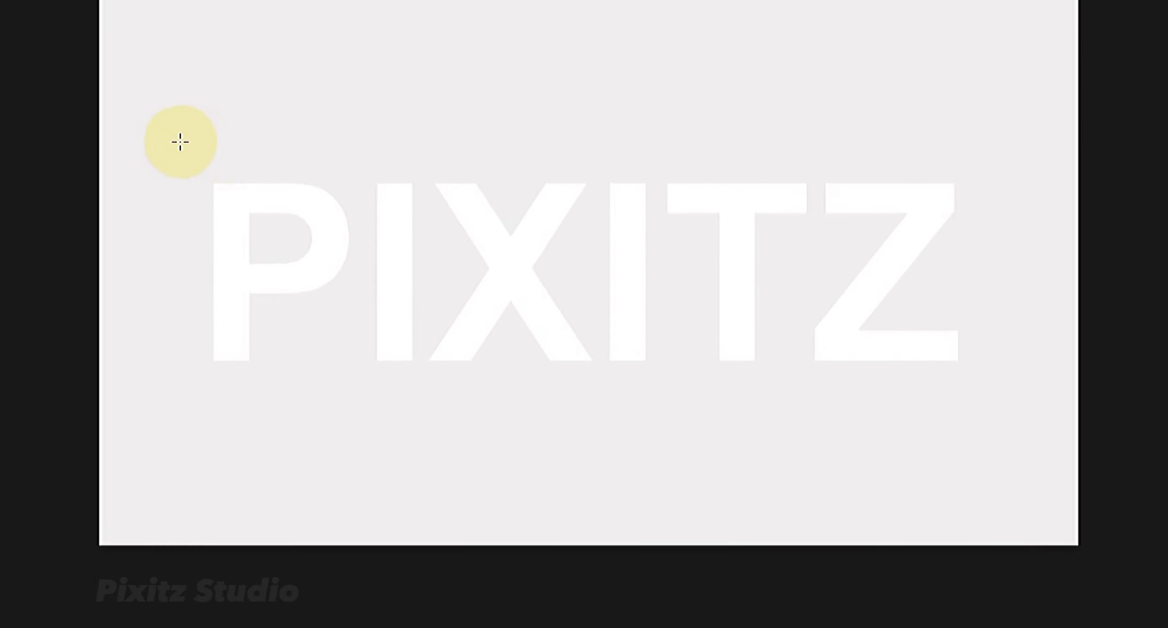
Step: Select a band over the letters' upper half and clear it from the TOP layer
mouse_move(174, 138)
mouse_down()
mouse_move(198, 156)
mouse_move(1053, 273)
mouse_move(1018, 277)
mouse_up()
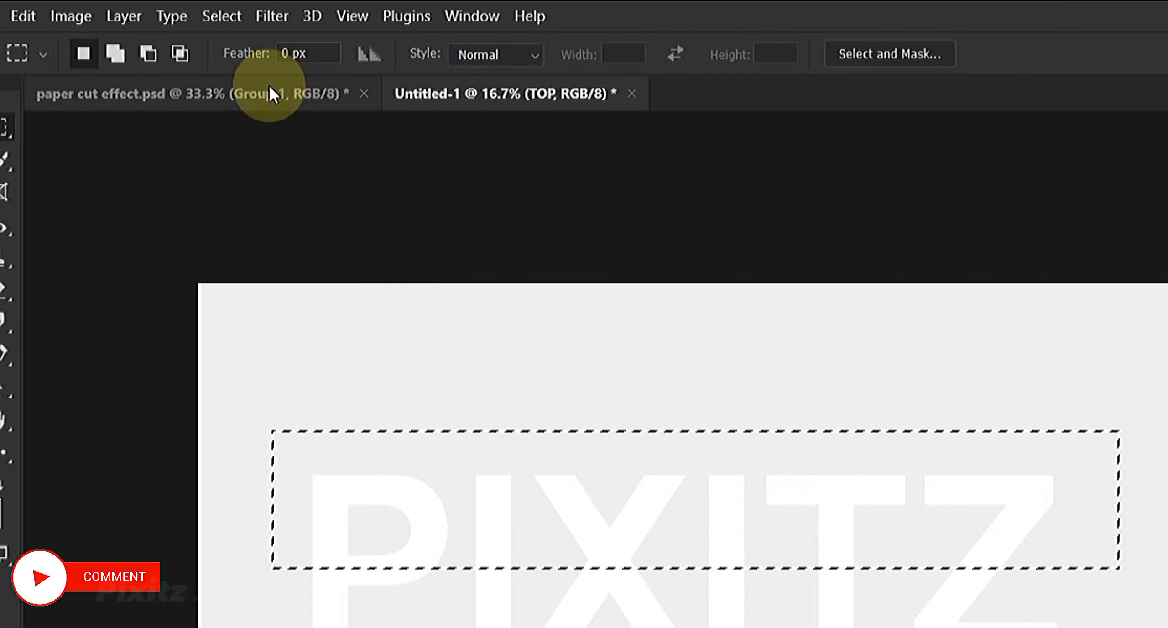
click(23, 18)
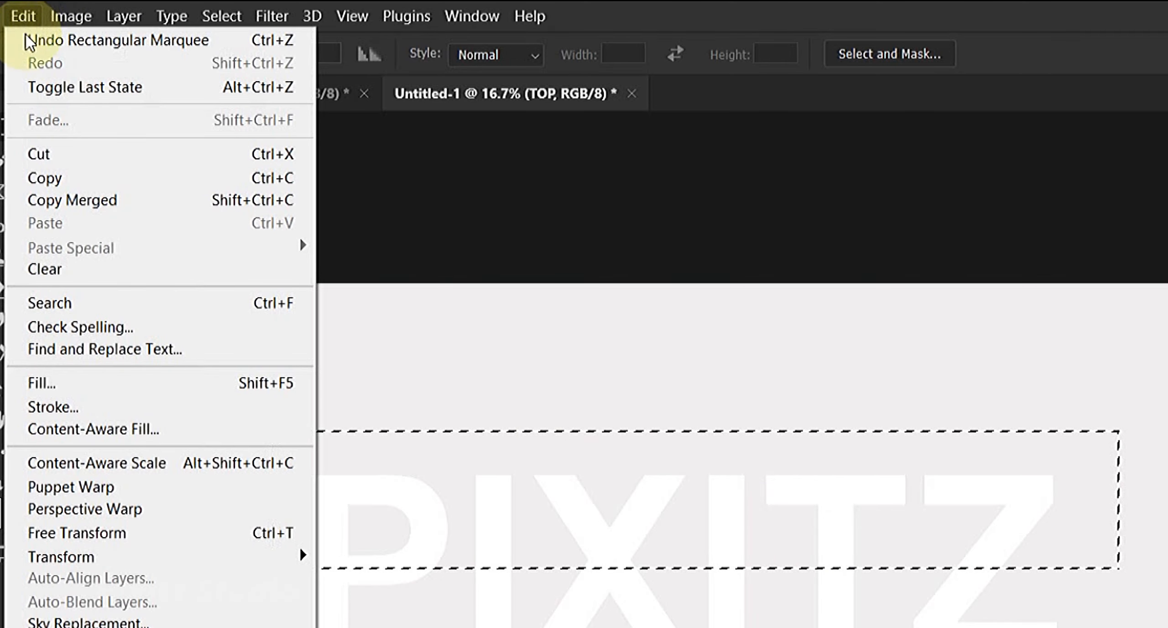
click(87, 267)
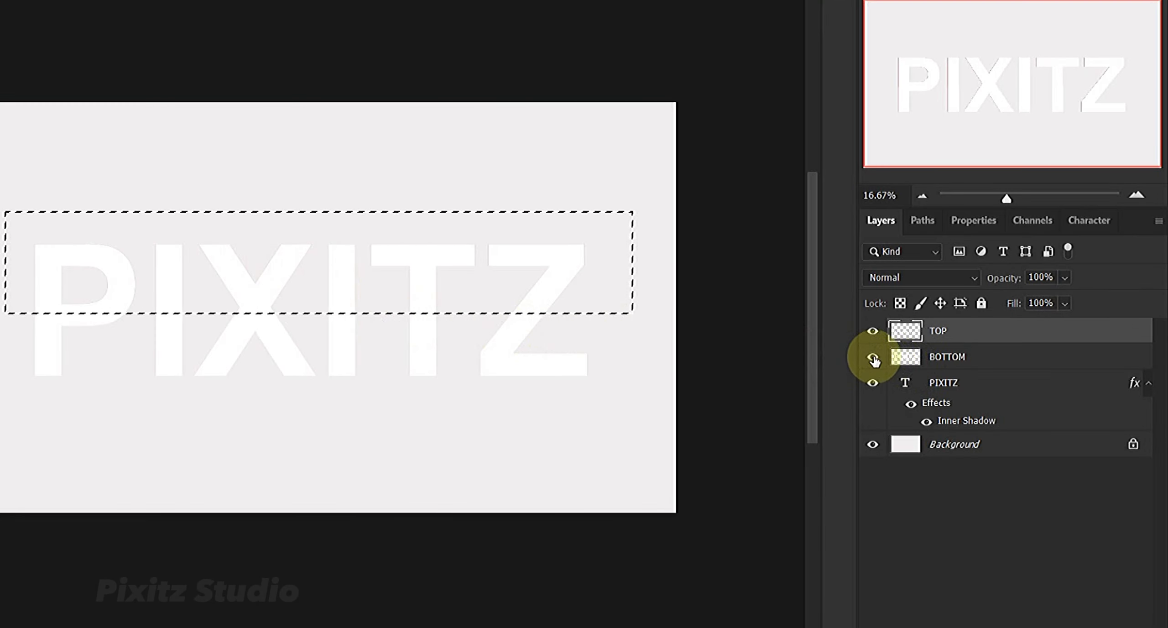
click(872, 357)
click(872, 357)
Step: On BOTTOM, invert the selection, clear everything outside the strip, then deselect
click(922, 361)
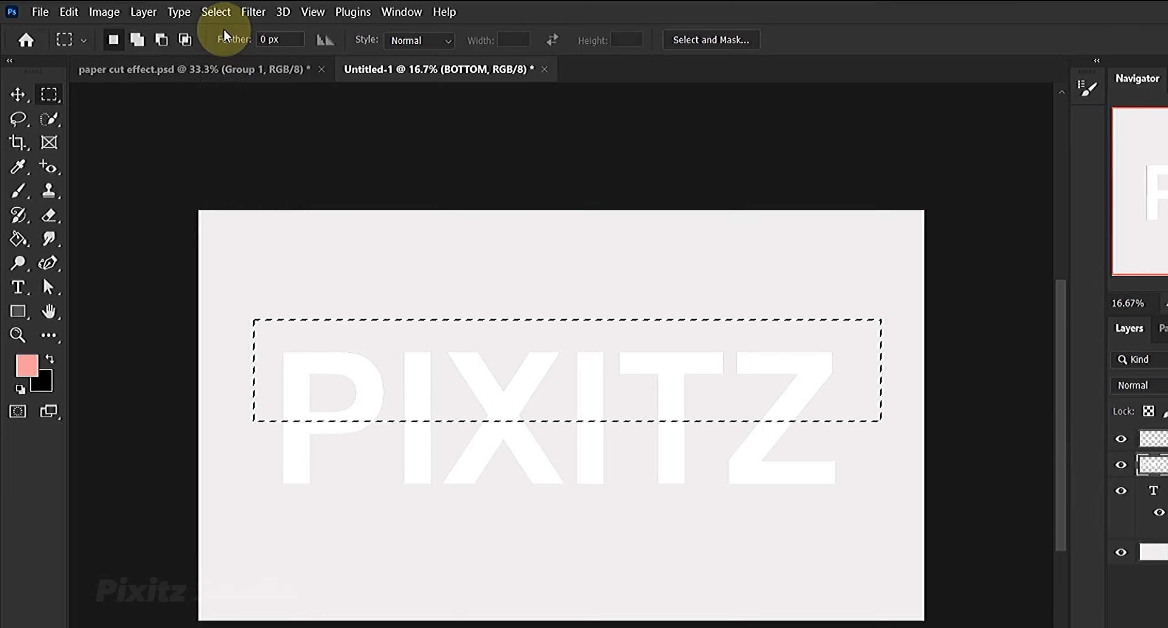
click(223, 13)
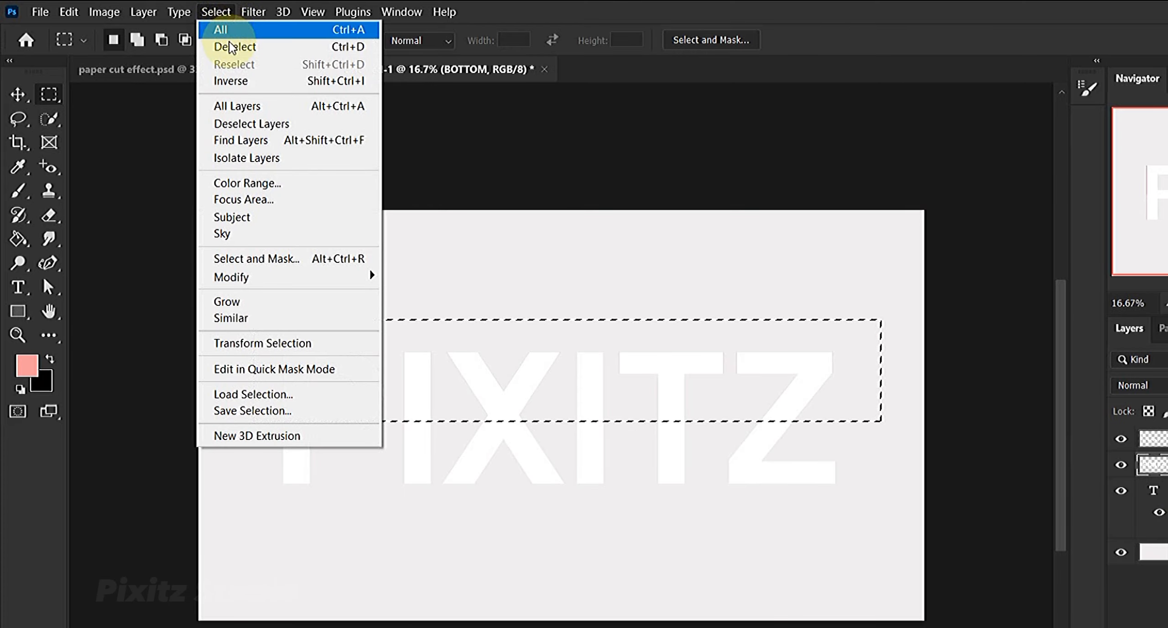
click(241, 83)
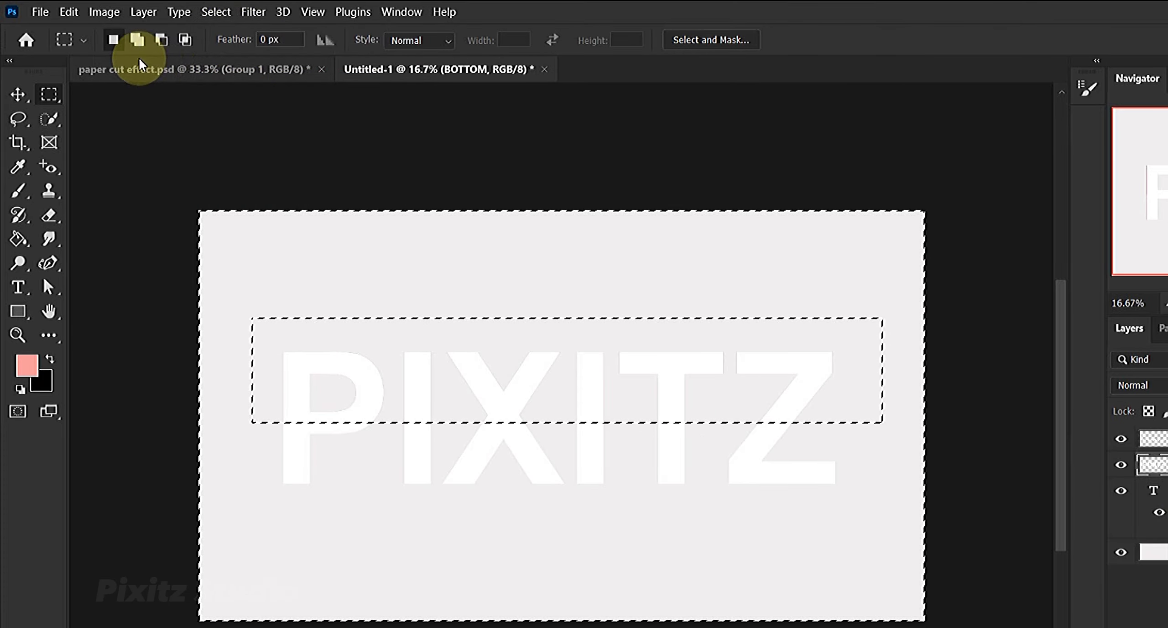
click(69, 12)
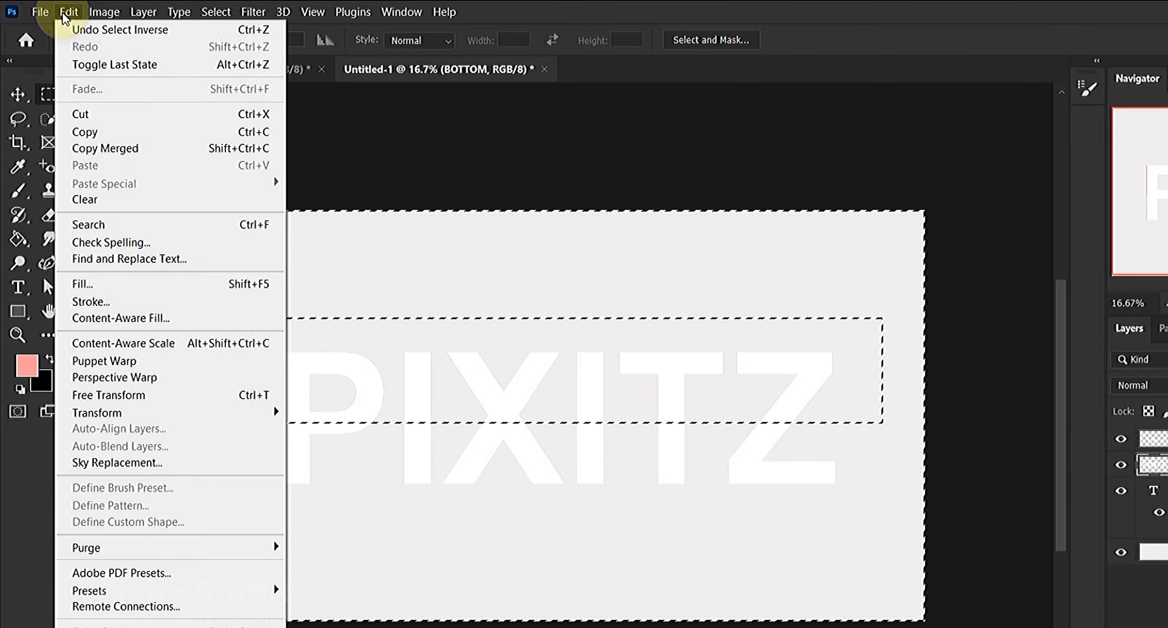
click(131, 198)
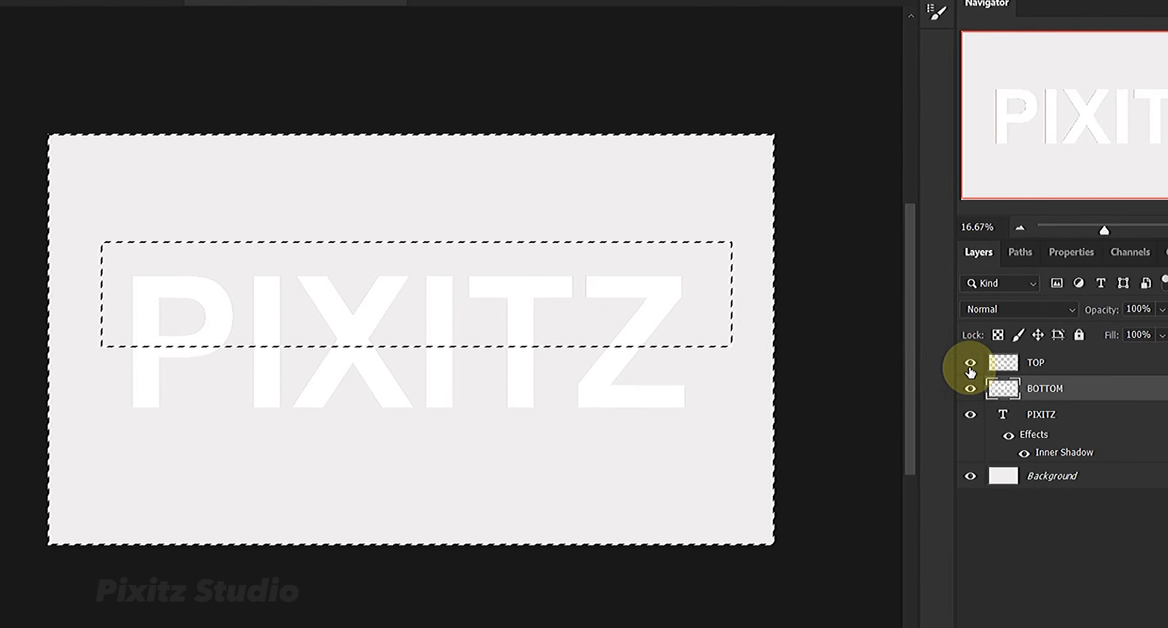
click(999, 378)
click(999, 378)
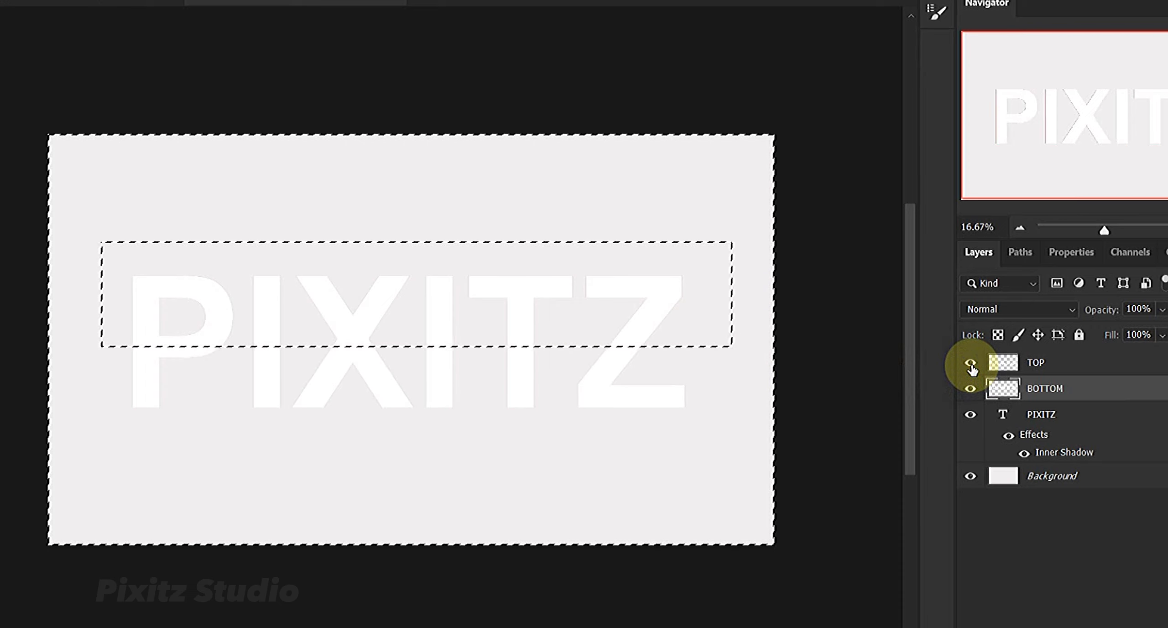
key(ctrl+d)
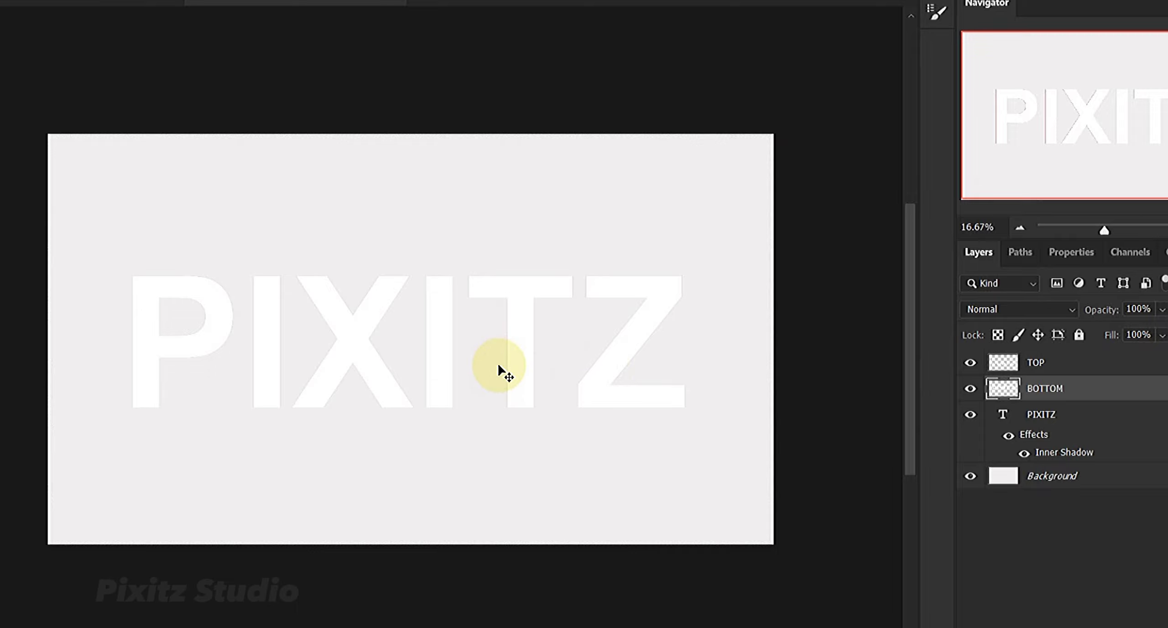
Step: Tilt the BOTTOM layer's letter strip in perspective by about -4.8°
key(ctrl+t)
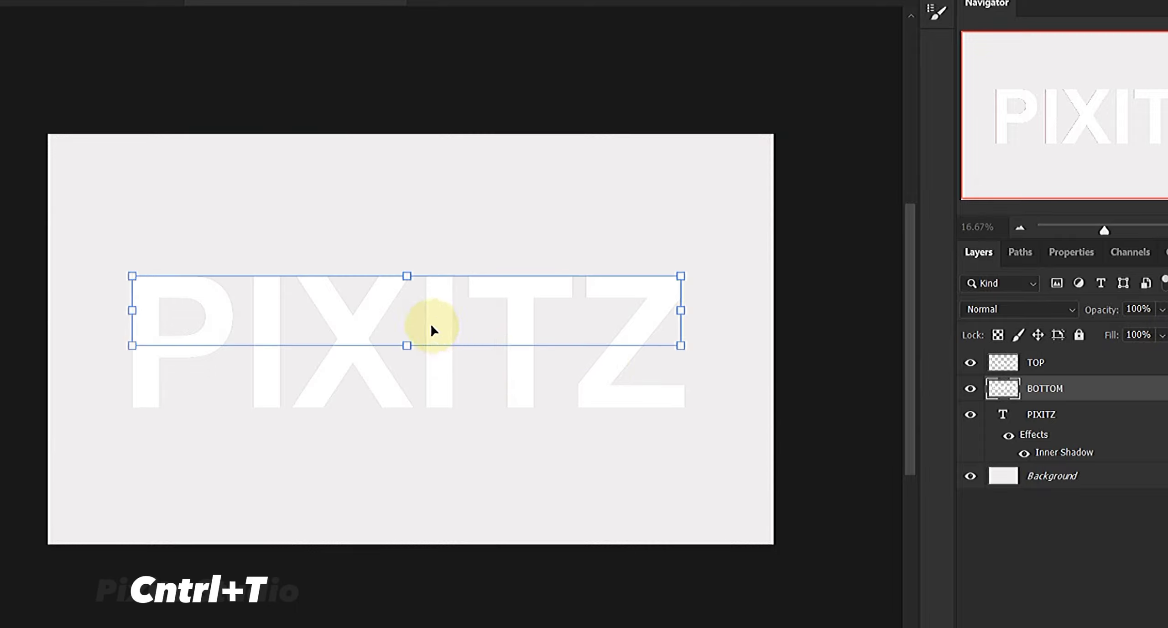
right_click(416, 289)
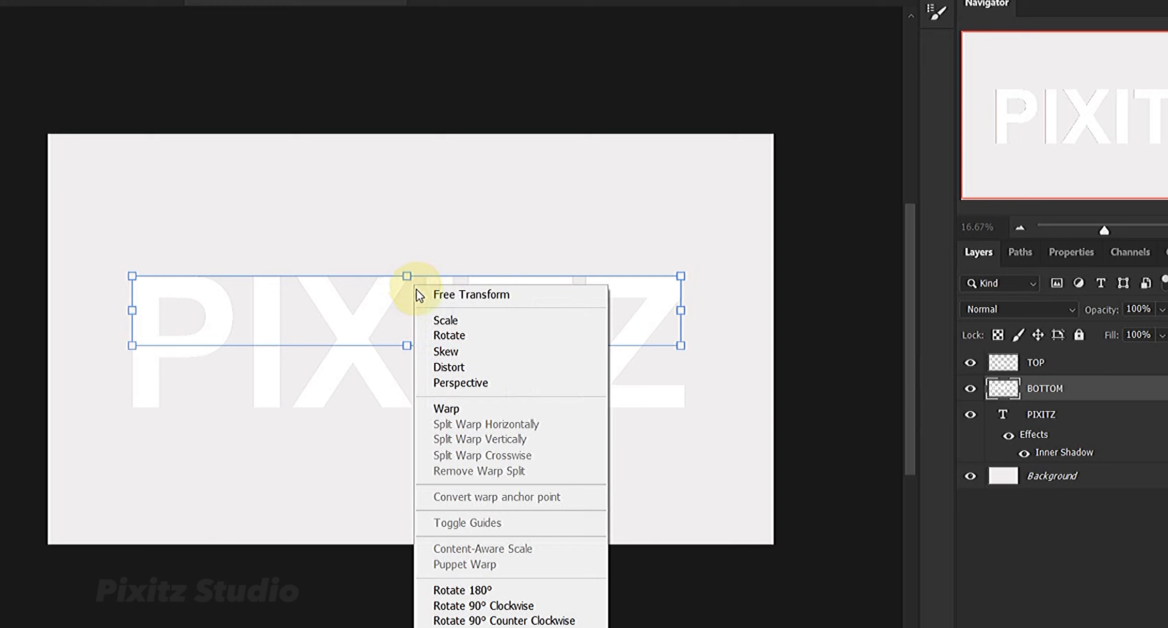
click(463, 381)
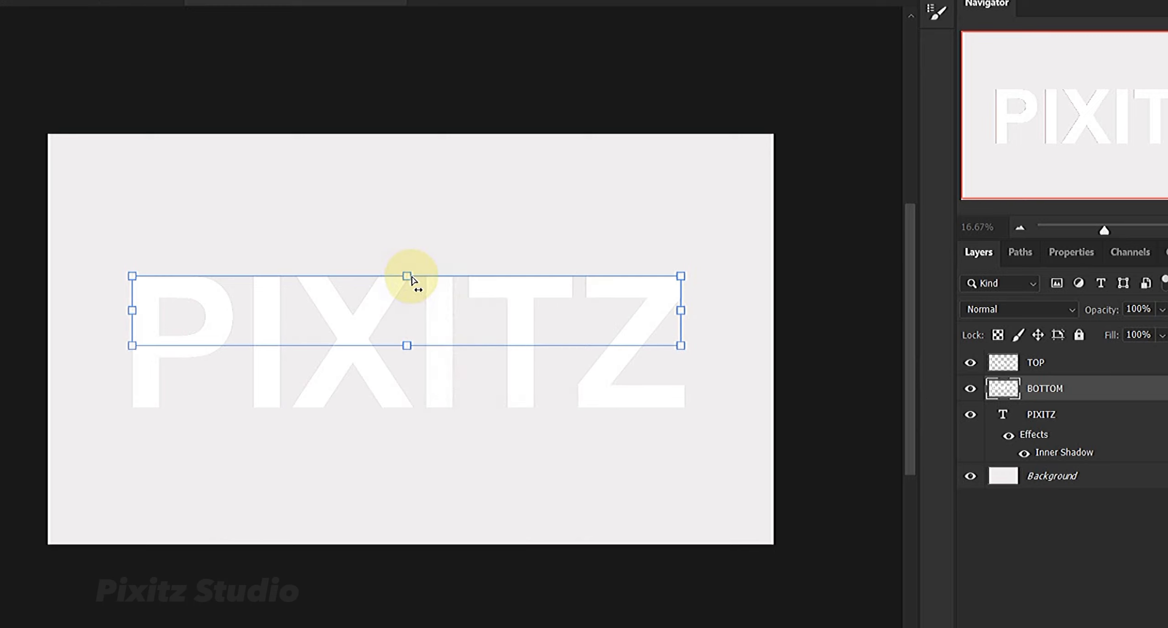
drag(412, 279, 416, 278)
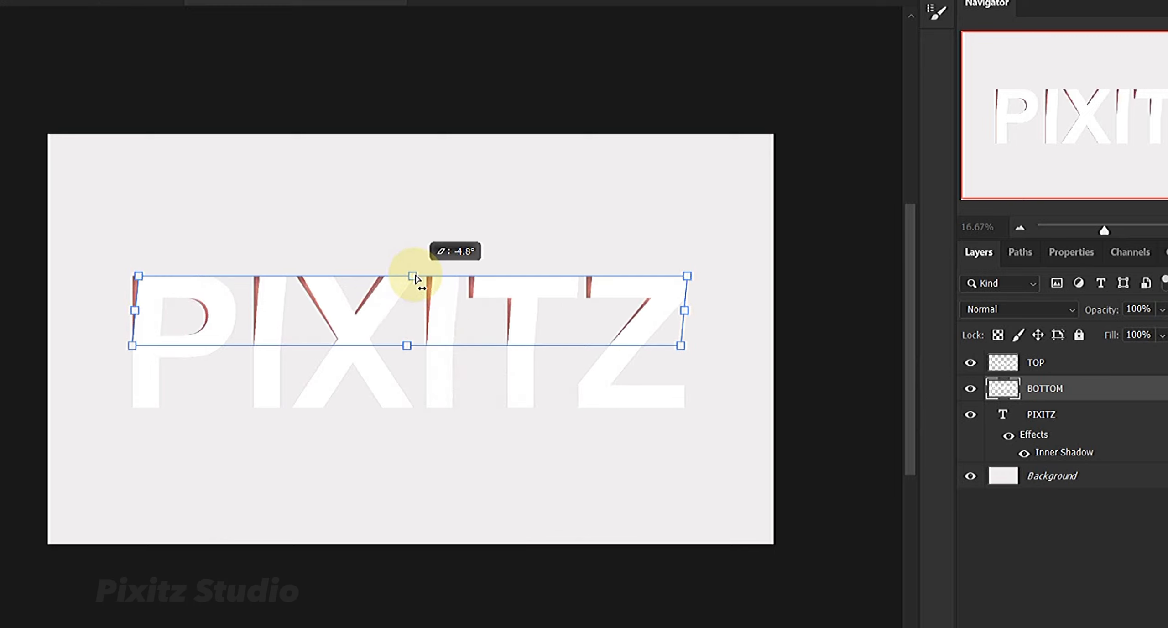
drag(417, 279, 416, 279)
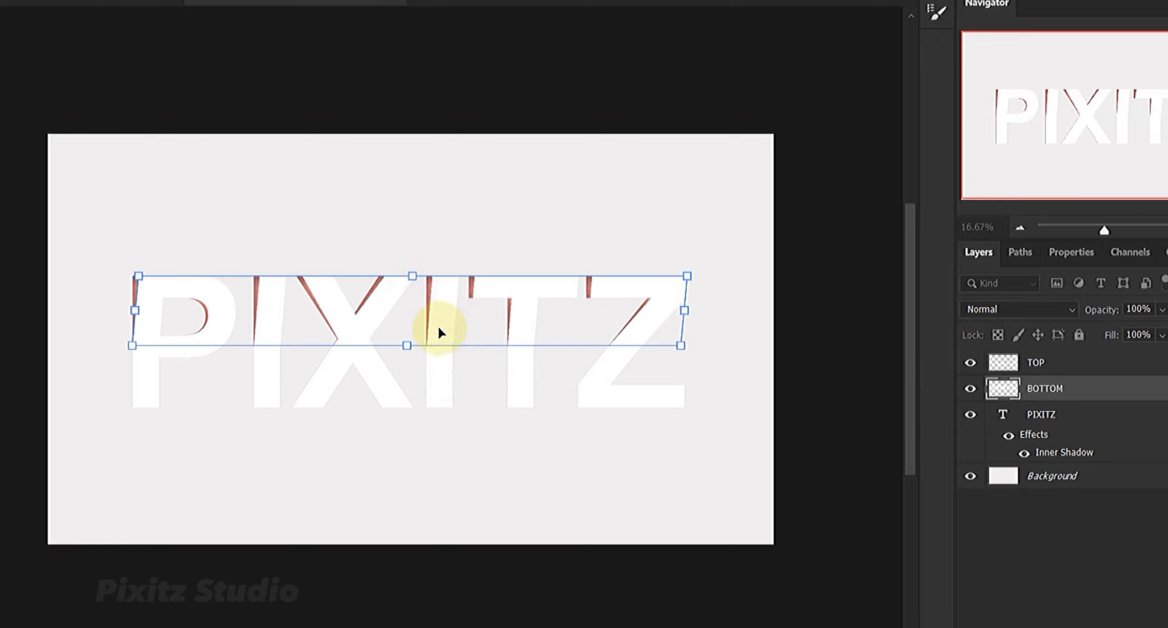
click(1065, 365)
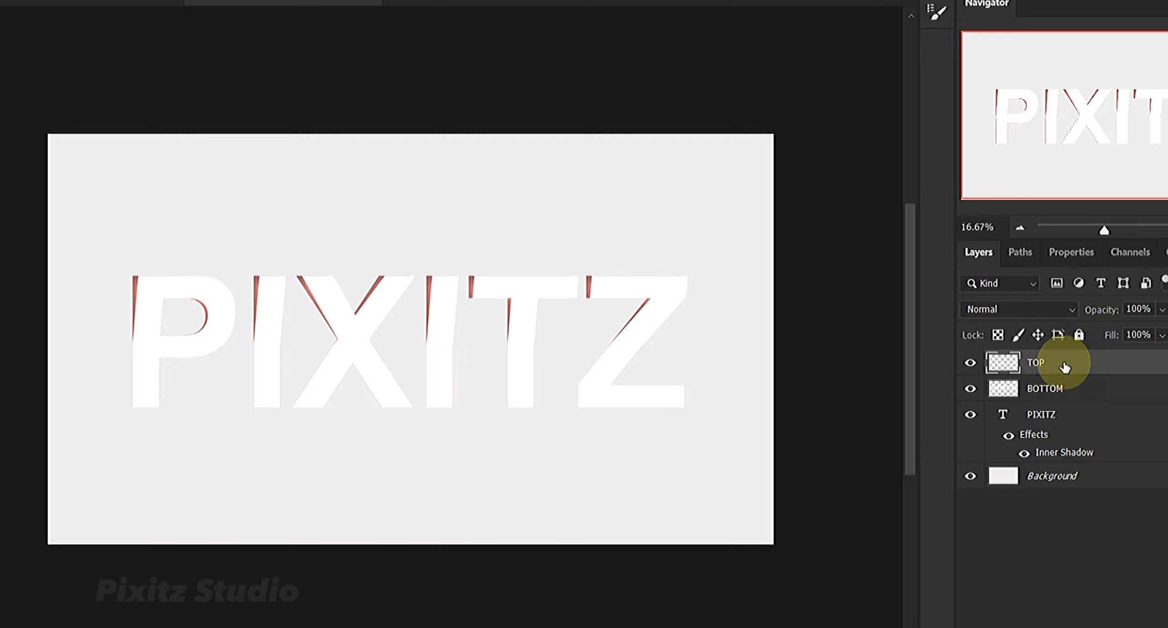
Step: In Free Transform on TOP, squash the lower letter halves upward from the bottom edge
key(ctrl+t)
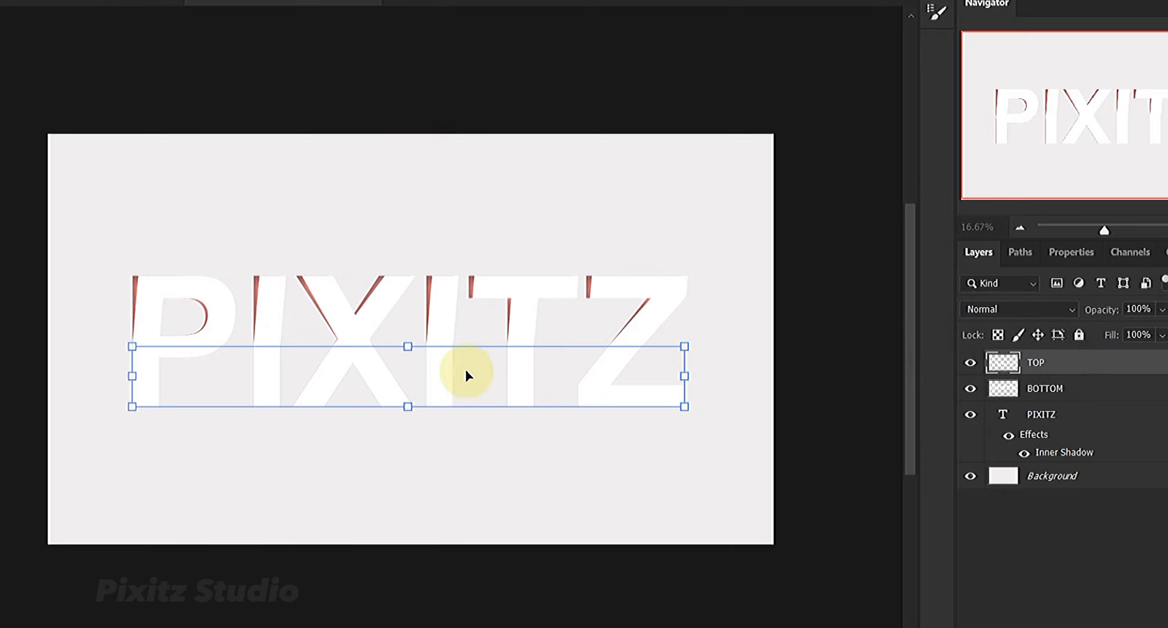
right_click(413, 400)
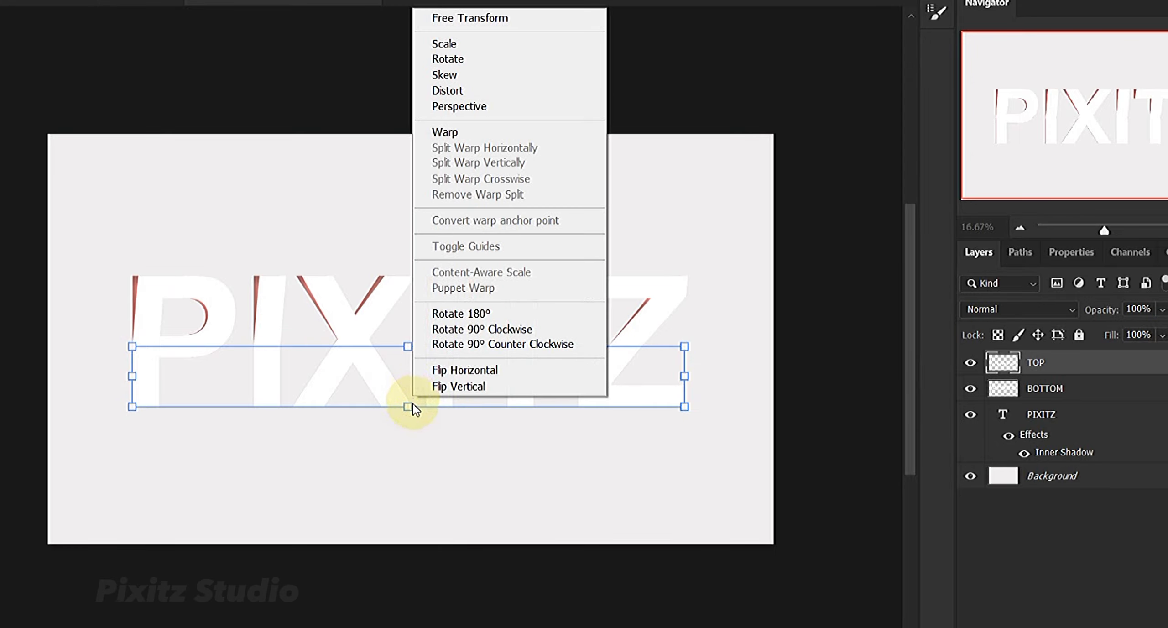
click(409, 407)
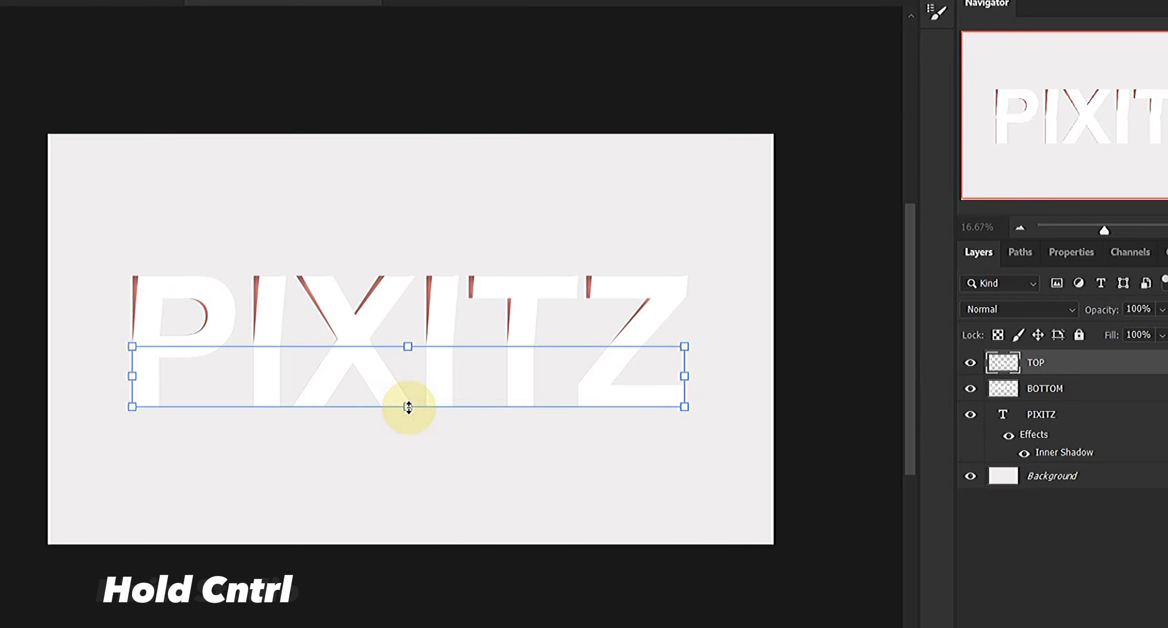
drag(408, 408, 409, 407)
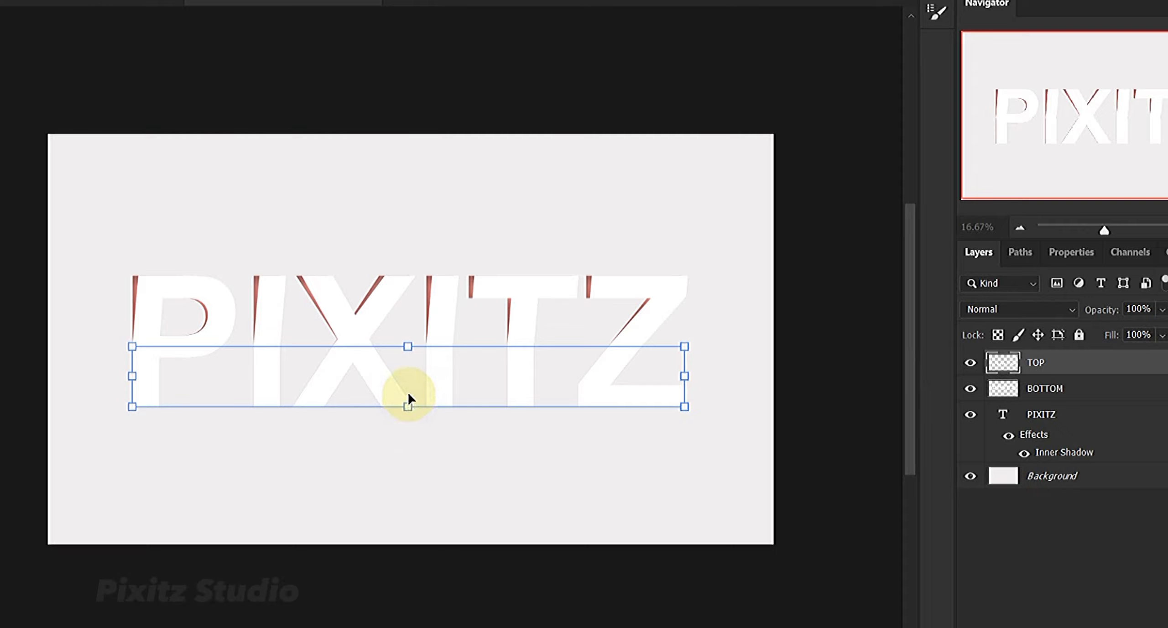
drag(409, 406, 409, 401)
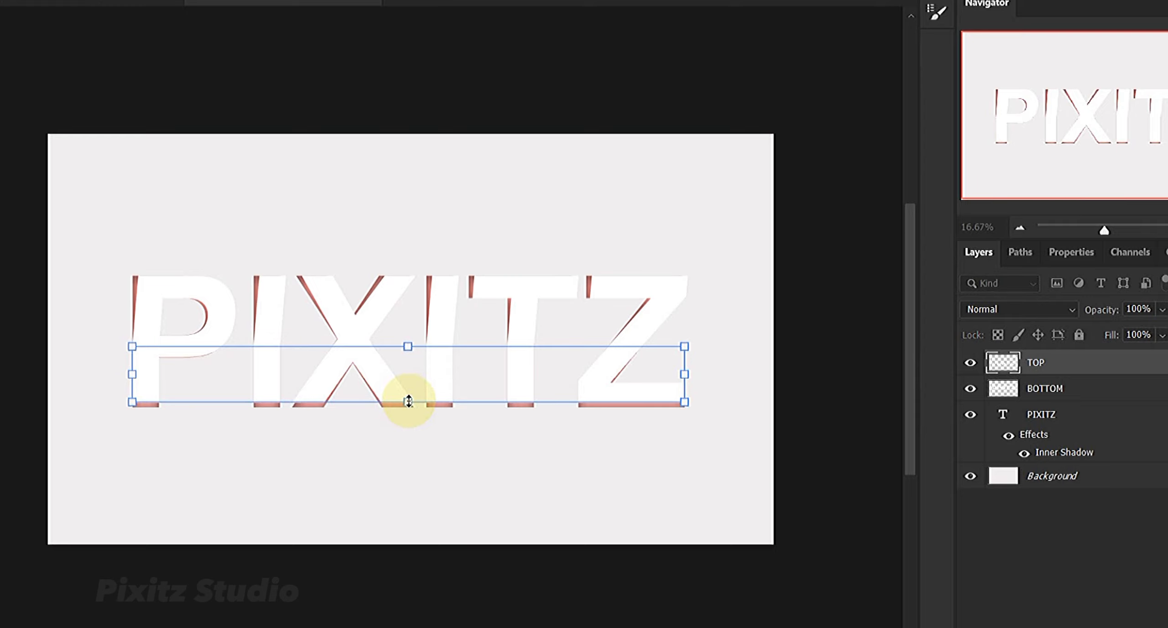
Step: Skew the lower letter halves about 4.5° in perspective and apply the transform
right_click(409, 396)
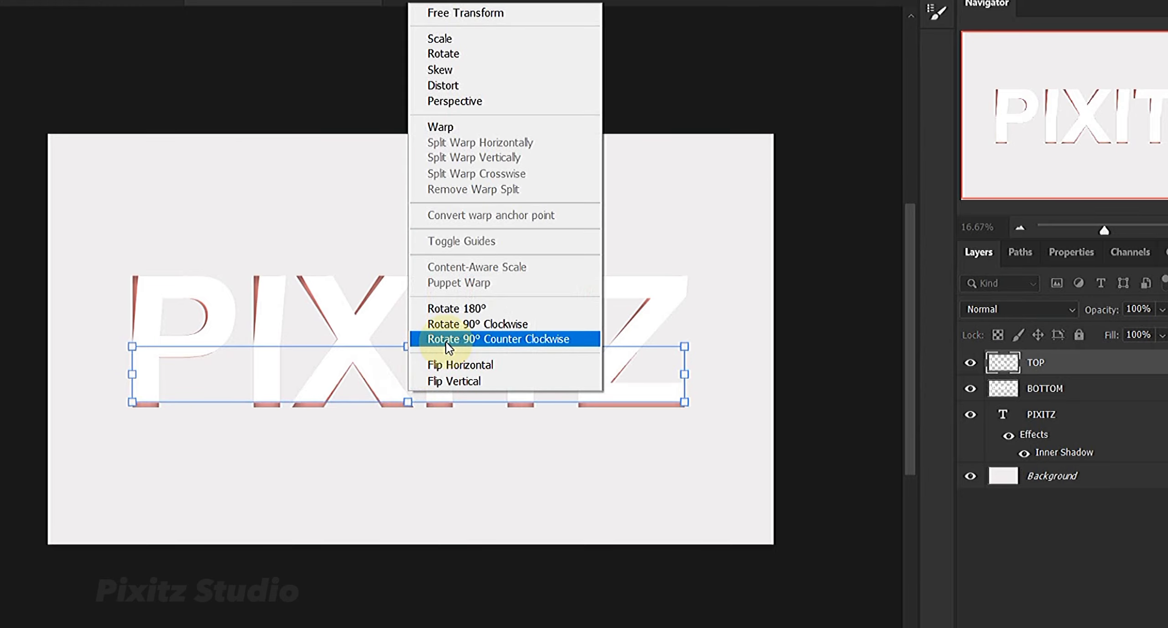
click(482, 103)
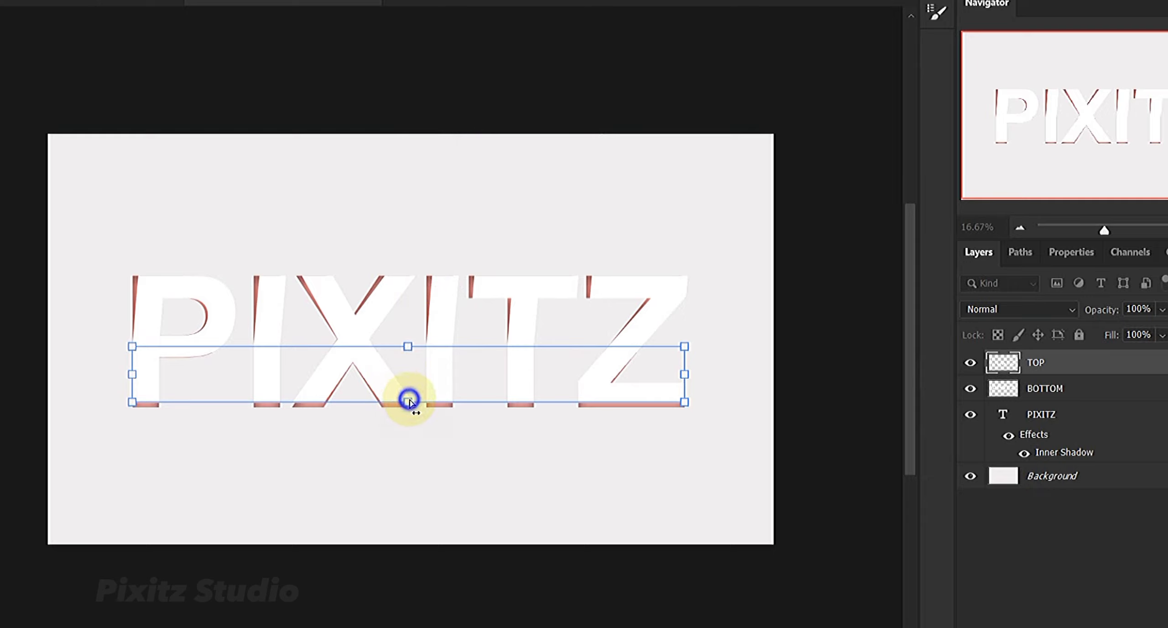
drag(409, 402, 415, 402)
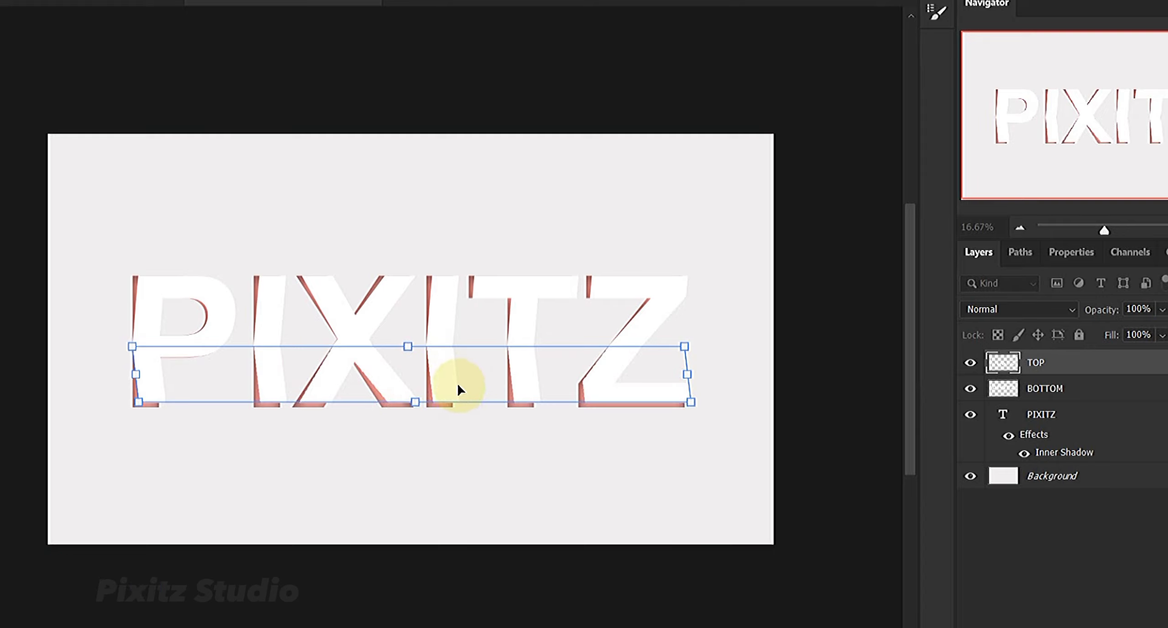
key(Return)
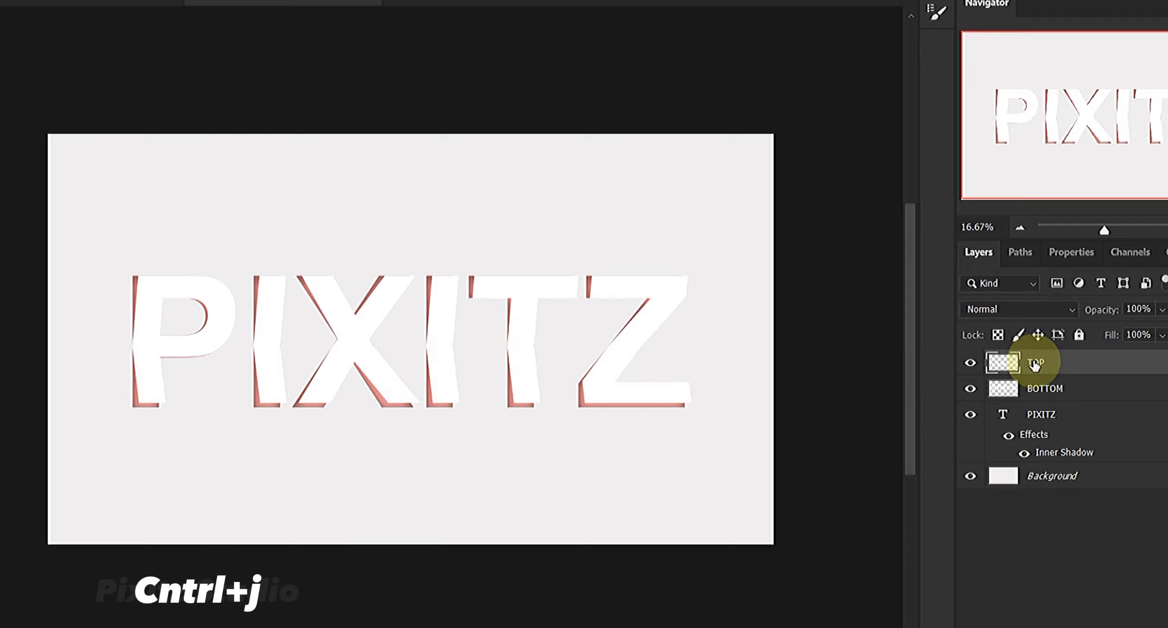
Step: Duplicate the TOP and BOTTOM layers with Ctrl+J
key(ctrl+j)
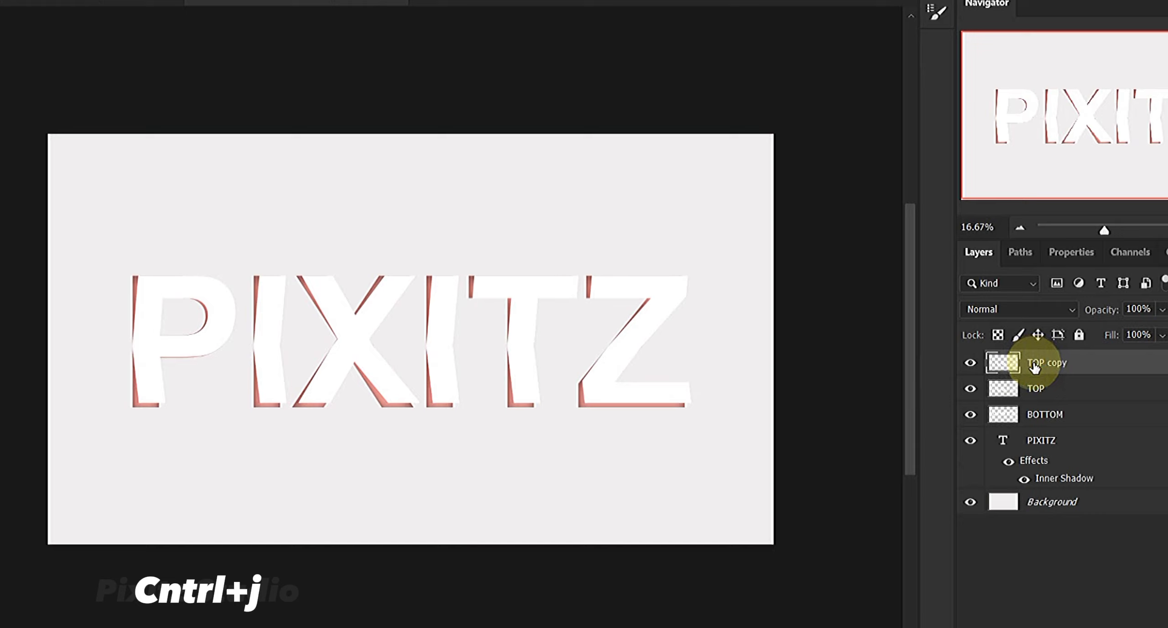
click(1044, 415)
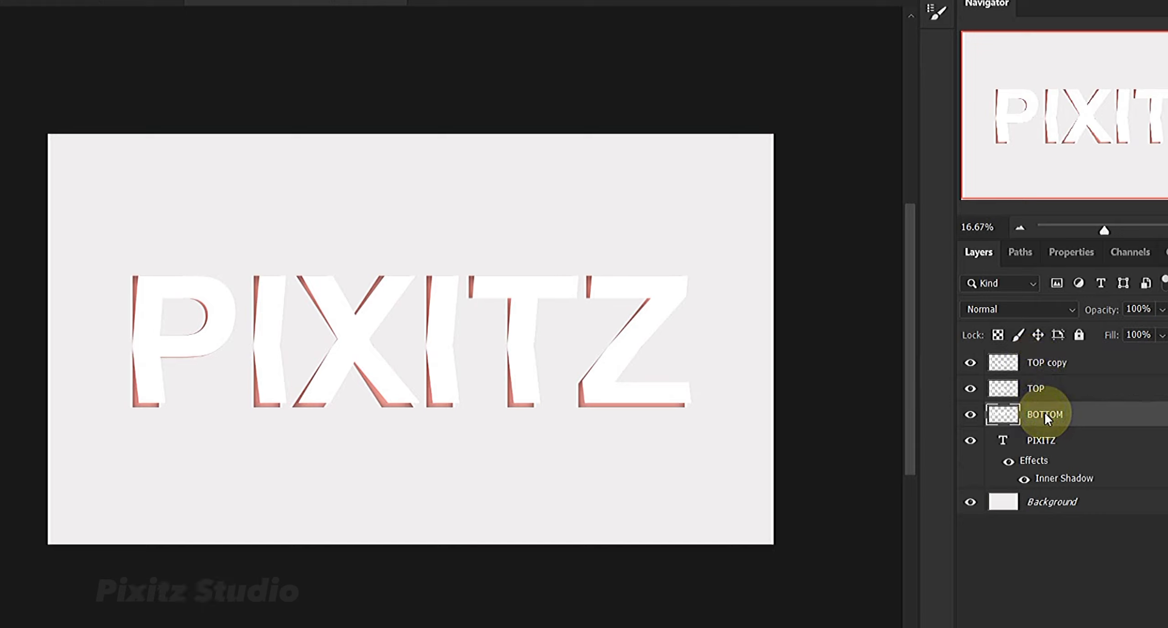
key(ctrl+j)
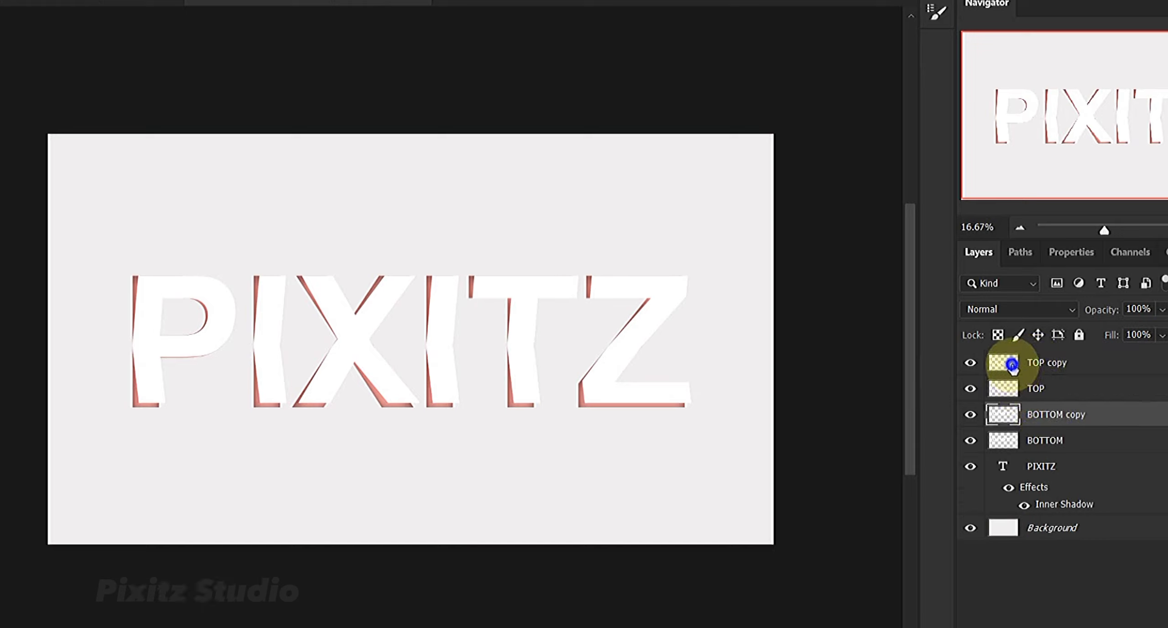
Step: Fill the TOP copy's lower letter halves with solid black and deselect
click(1012, 368)
ctrl+click(1011, 367)
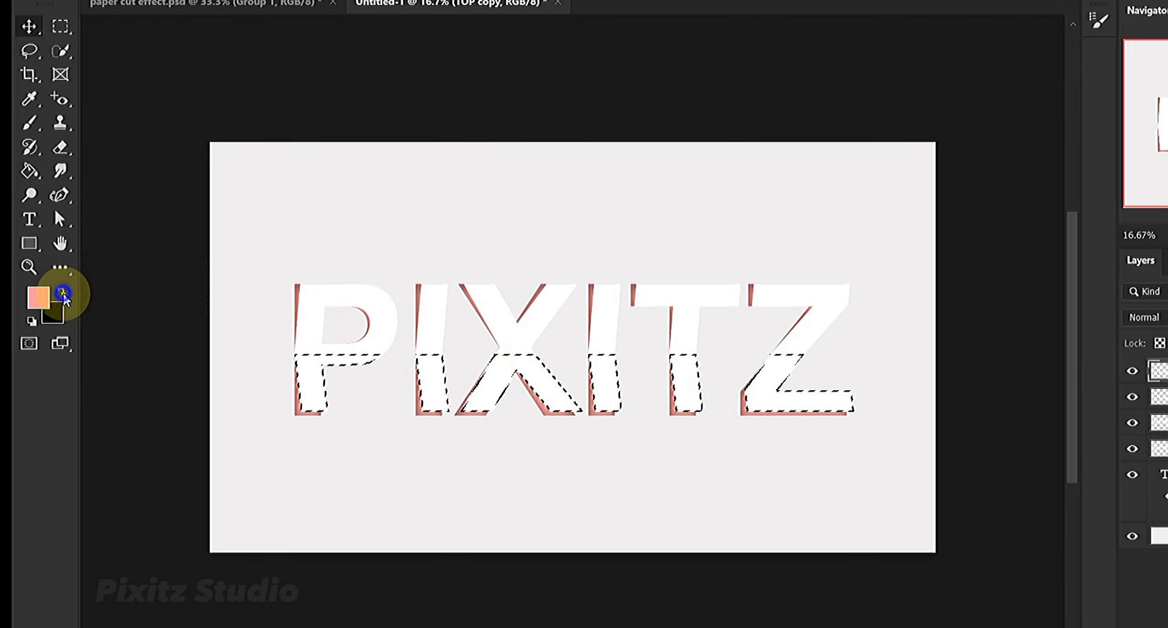
click(61, 291)
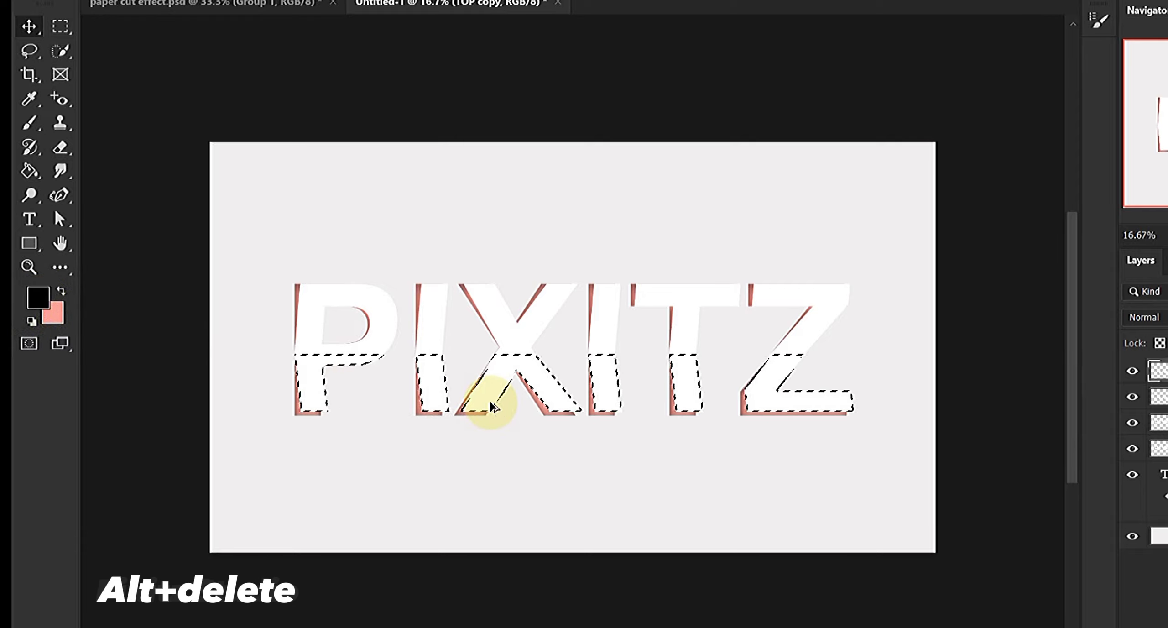
key(alt+Delete)
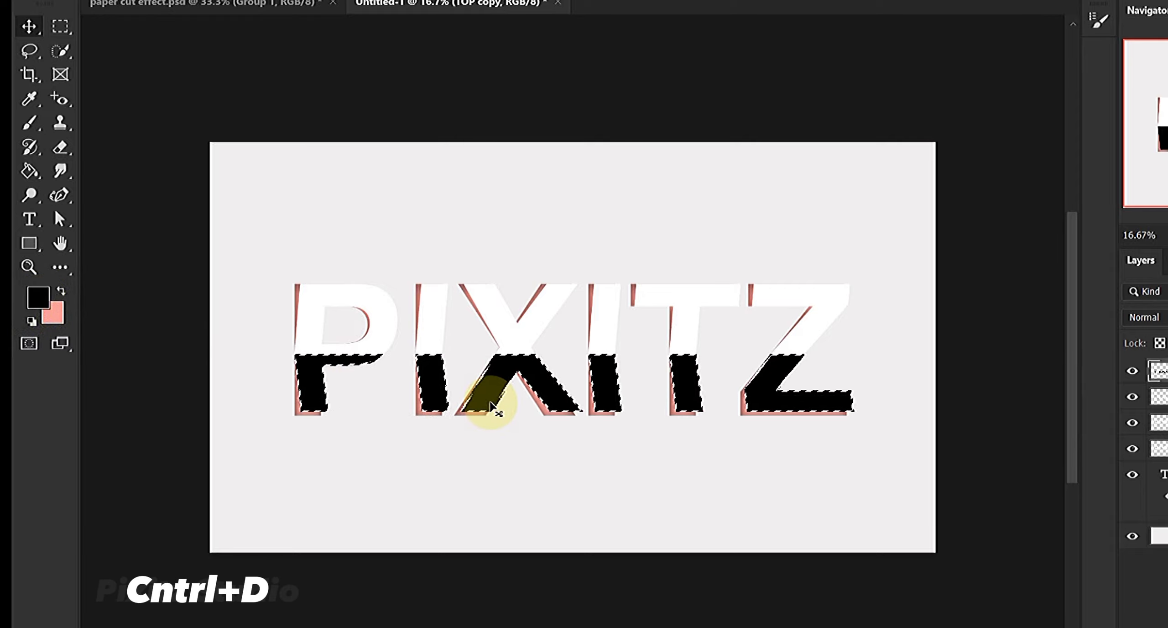
key(ctrl+d)
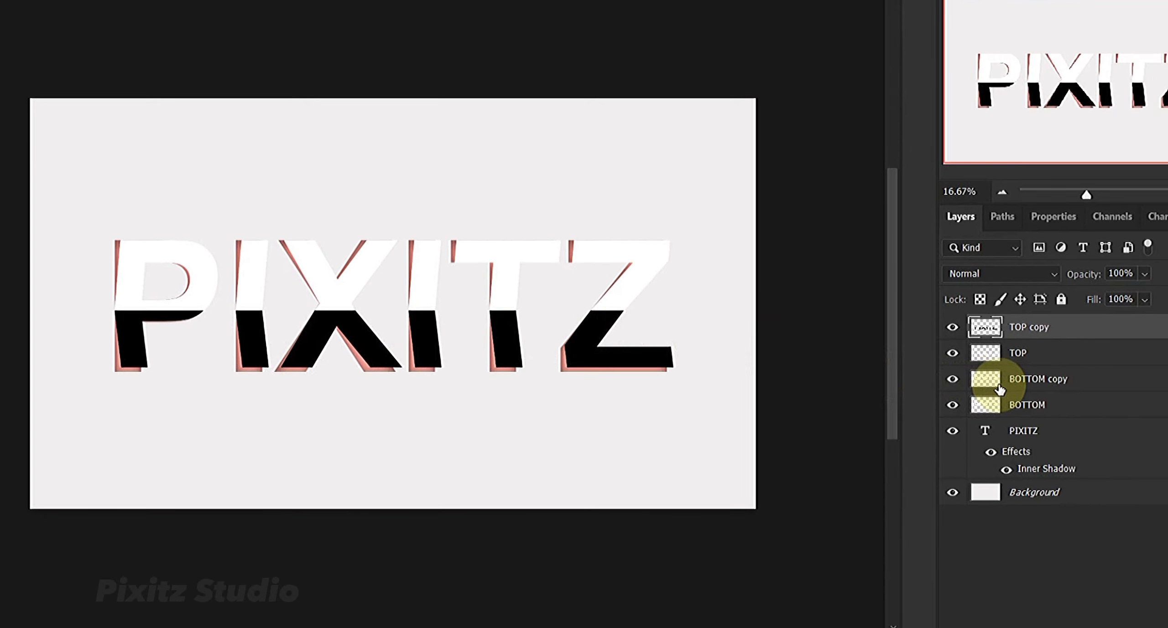
click(996, 383)
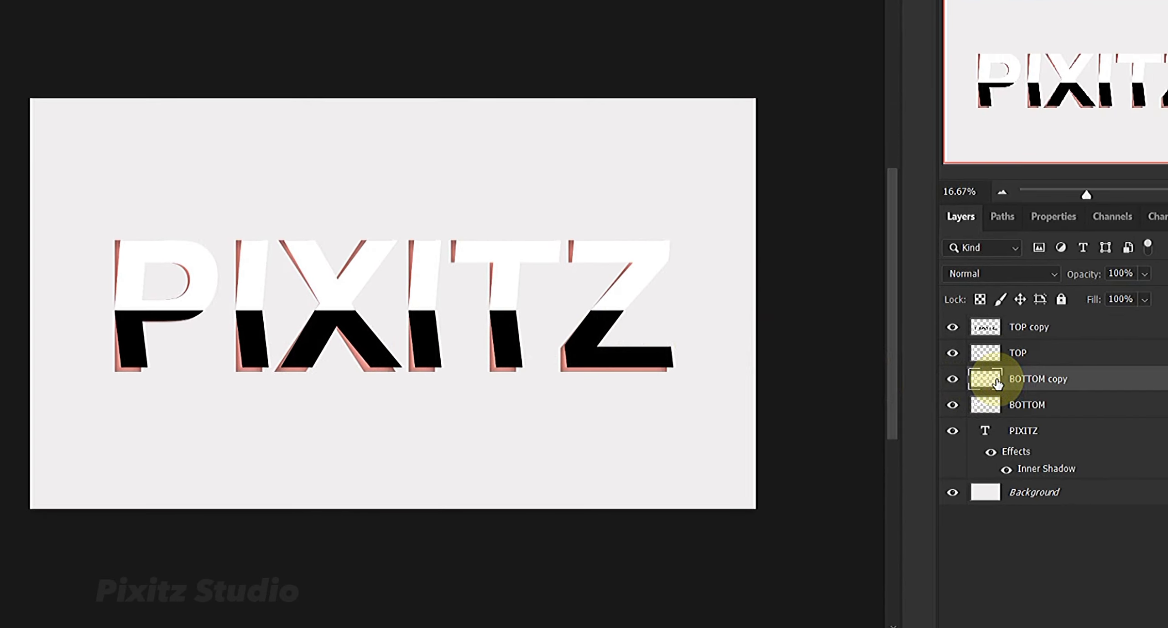
Step: Fill the BOTTOM copy's upper letter halves with solid black and deselect
ctrl+click(993, 384)
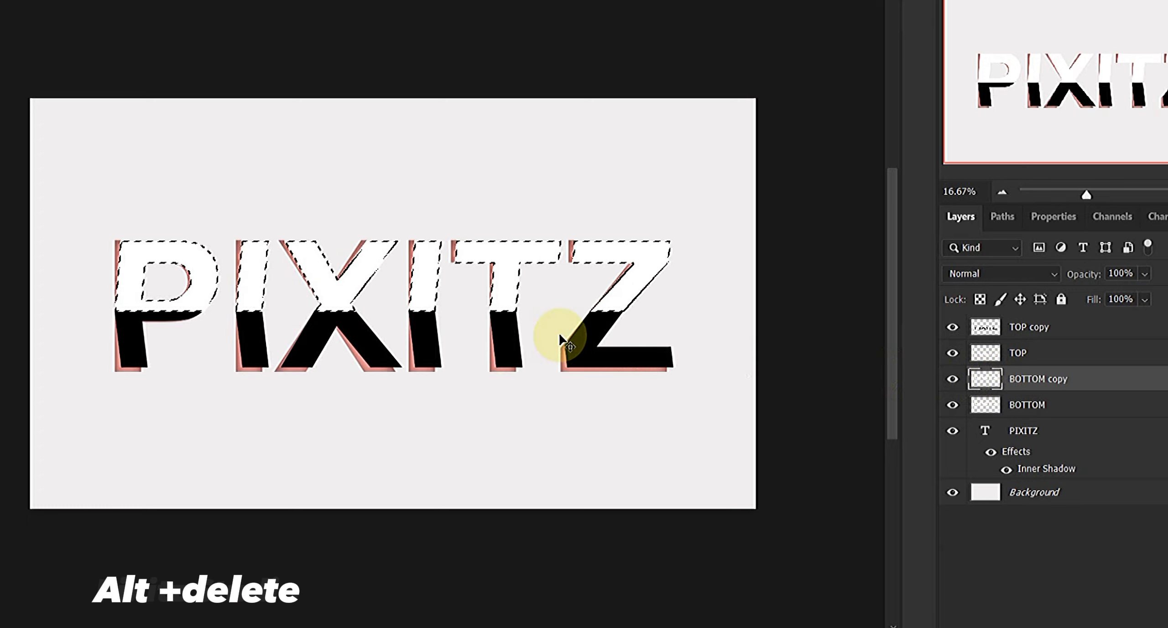
key(alt+Delete)
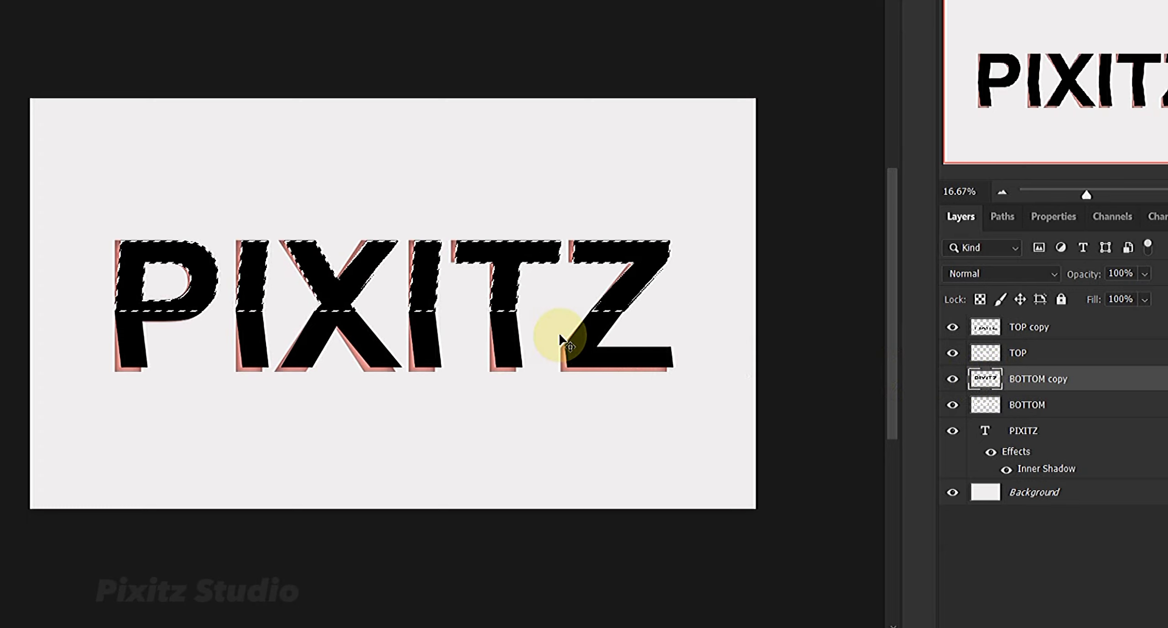
key(ctrl+d)
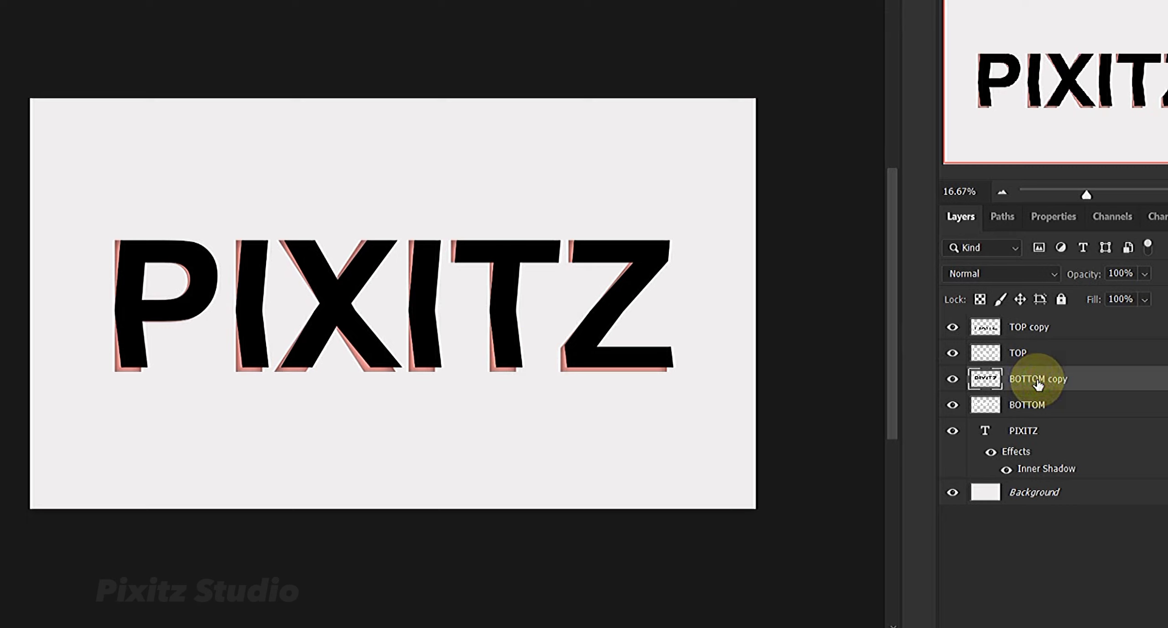
Step: Perspective-skew the black upper letter halves by about -3°
key(ctrl+t)
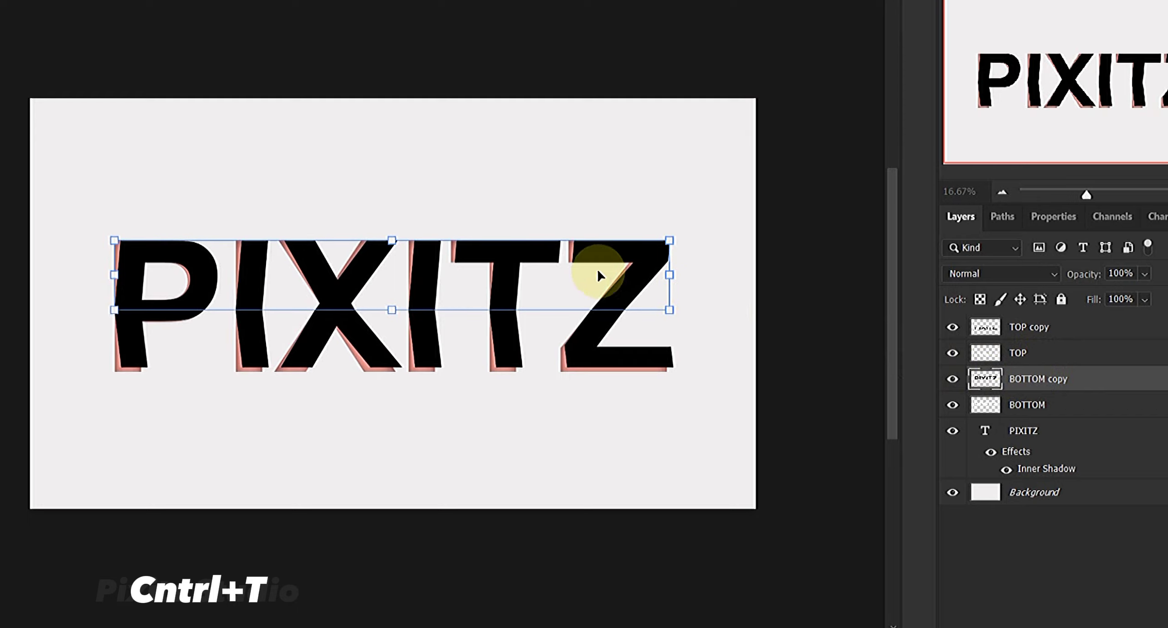
right_click(388, 245)
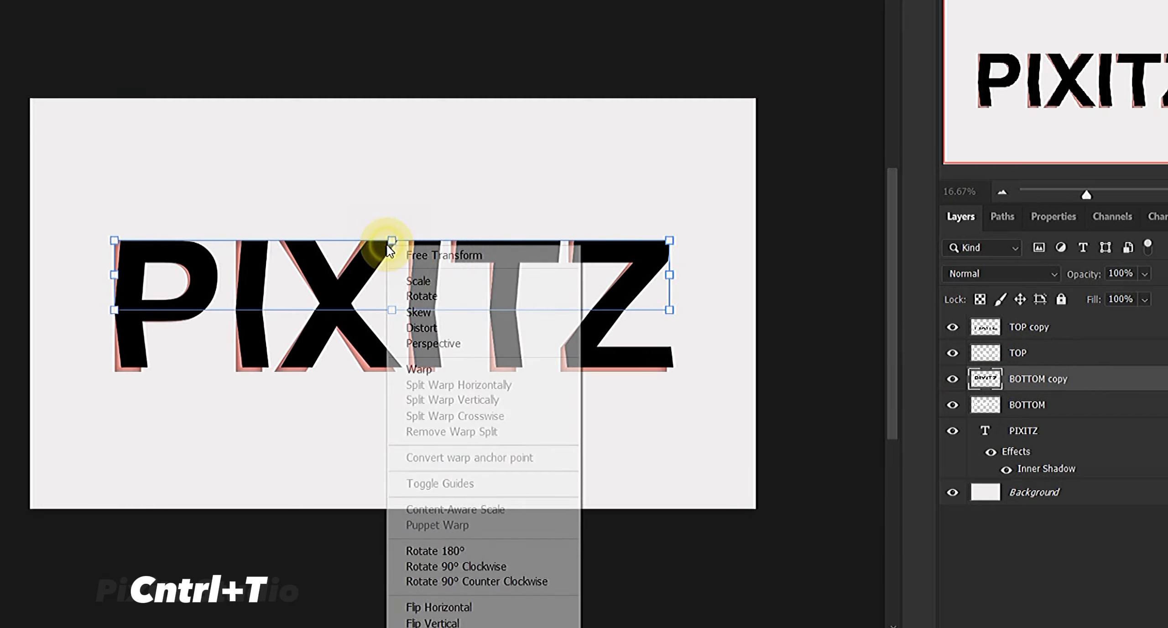
click(428, 343)
drag(392, 241, 399, 246)
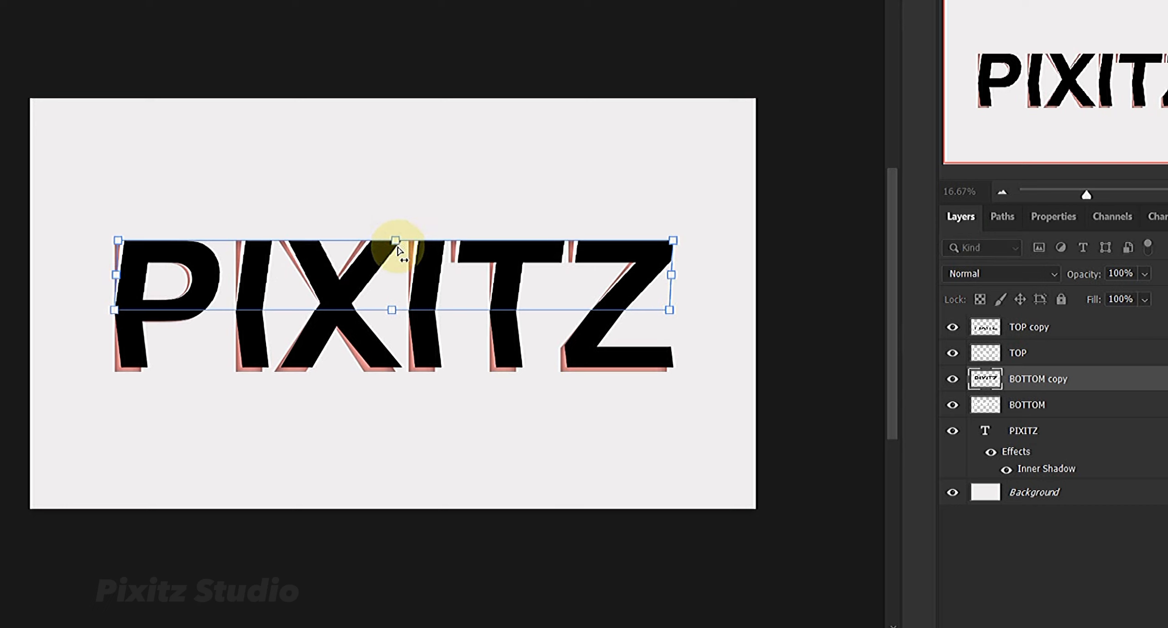
Step: Apply the BOTTOM copy skew, then perspective-skew TOP copy's black lower halves by 3° and apply
key(Return)
click(1008, 335)
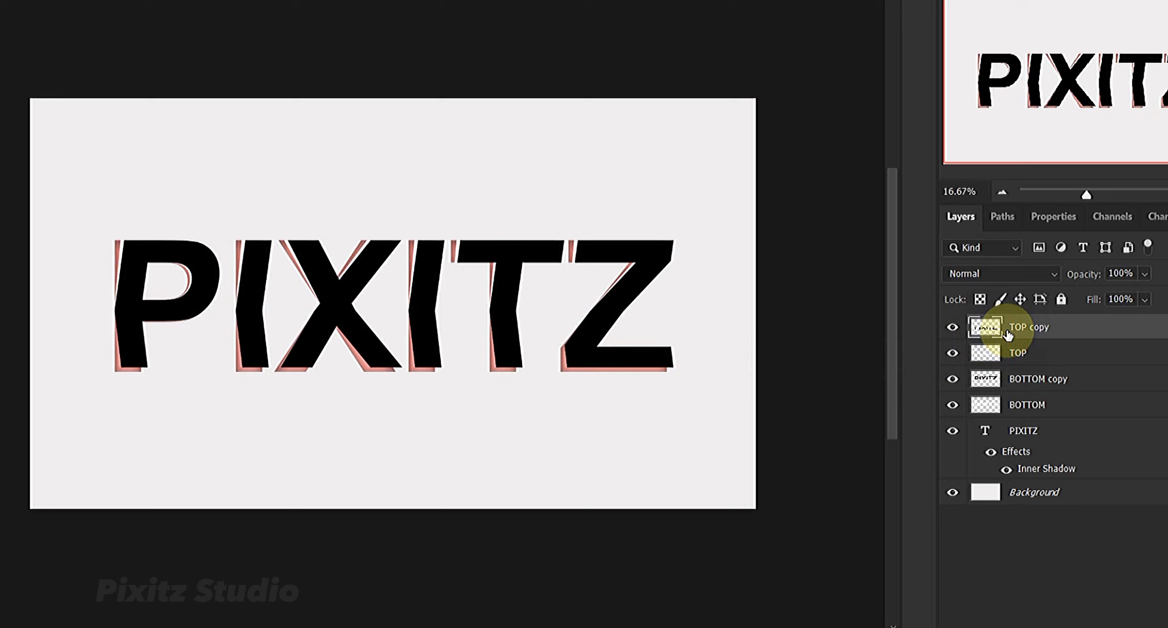
key(ctrl+t)
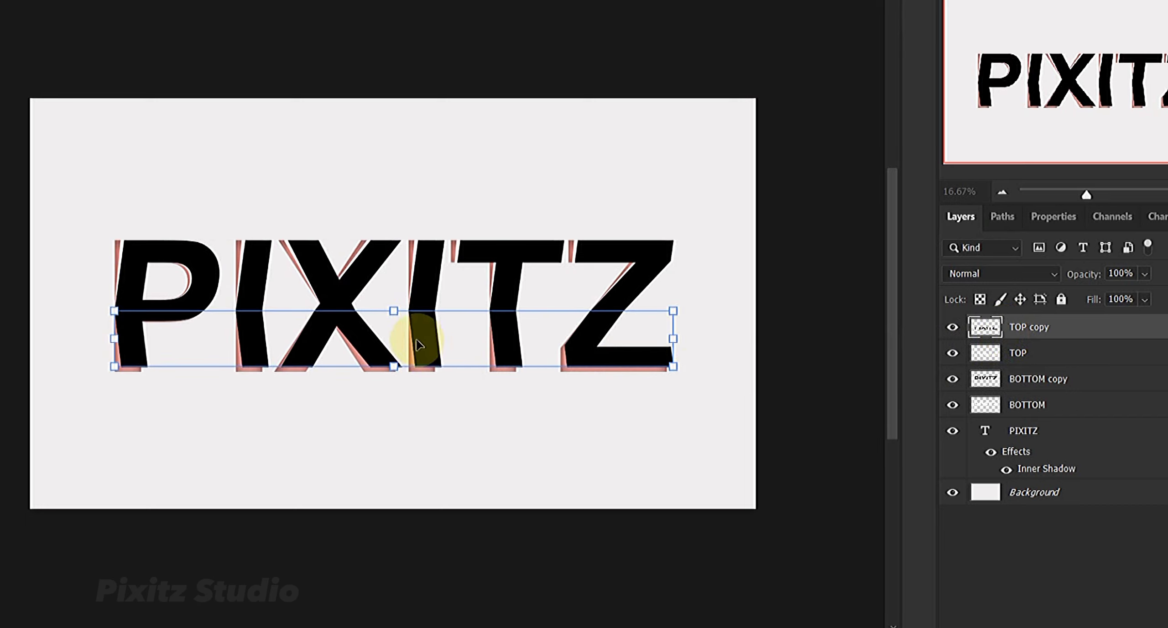
right_click(418, 346)
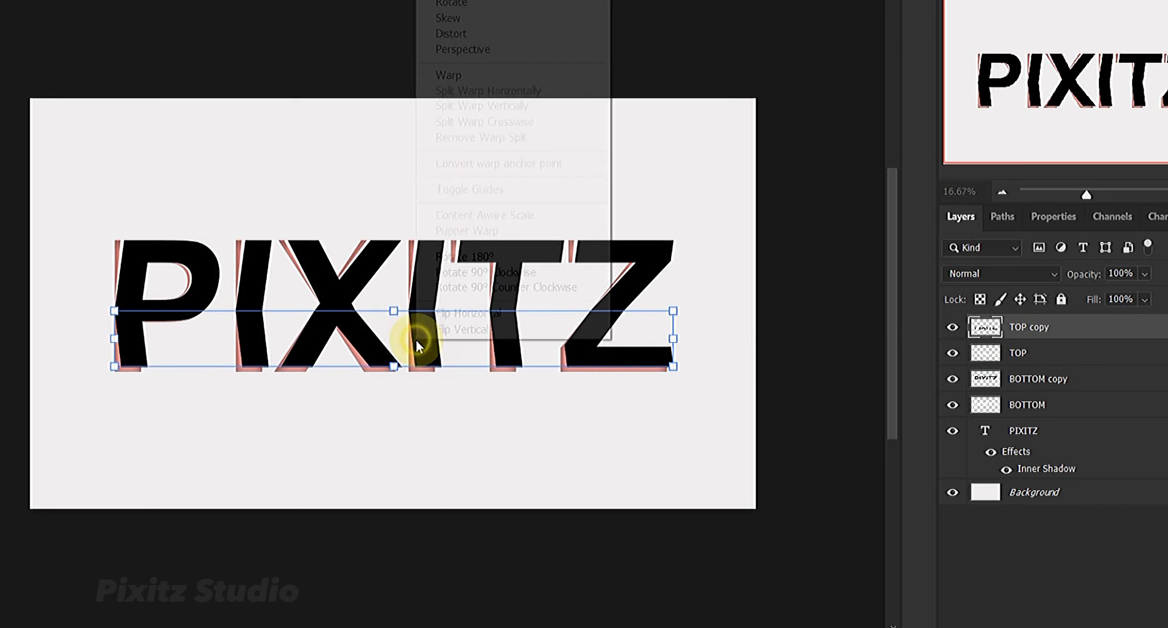
click(452, 48)
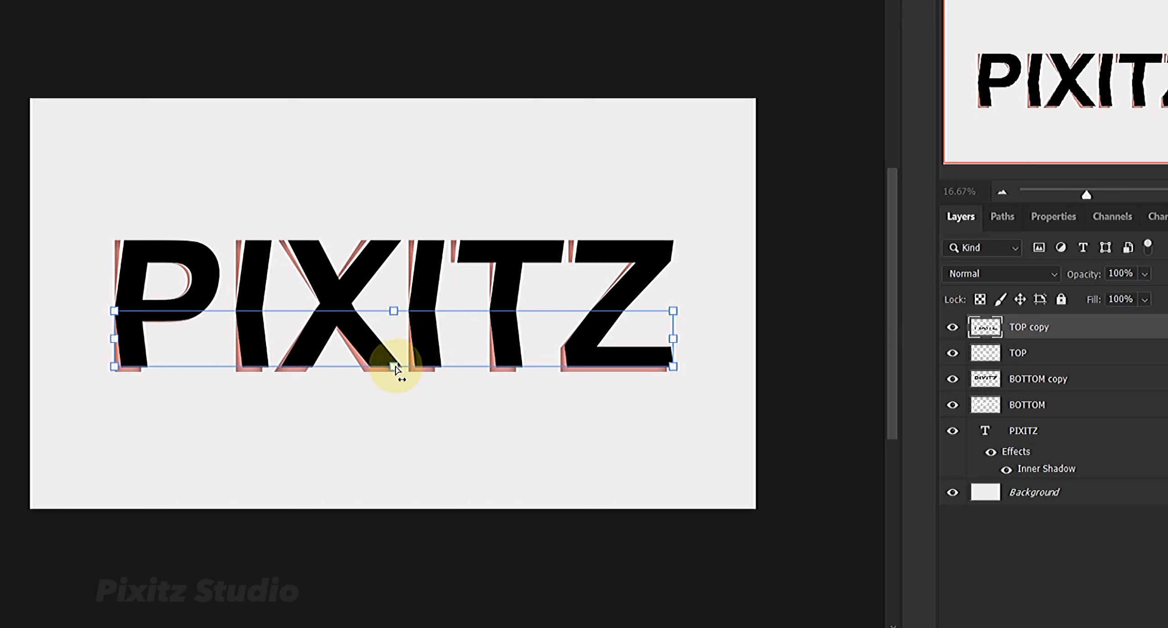
drag(396, 368, 401, 368)
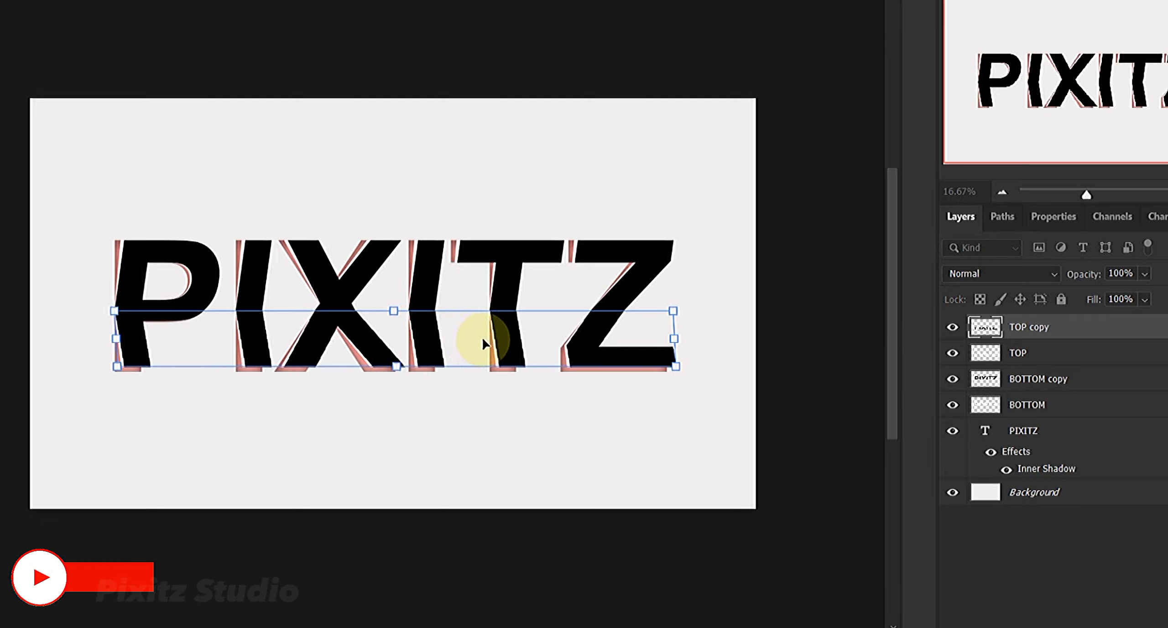
key(Return)
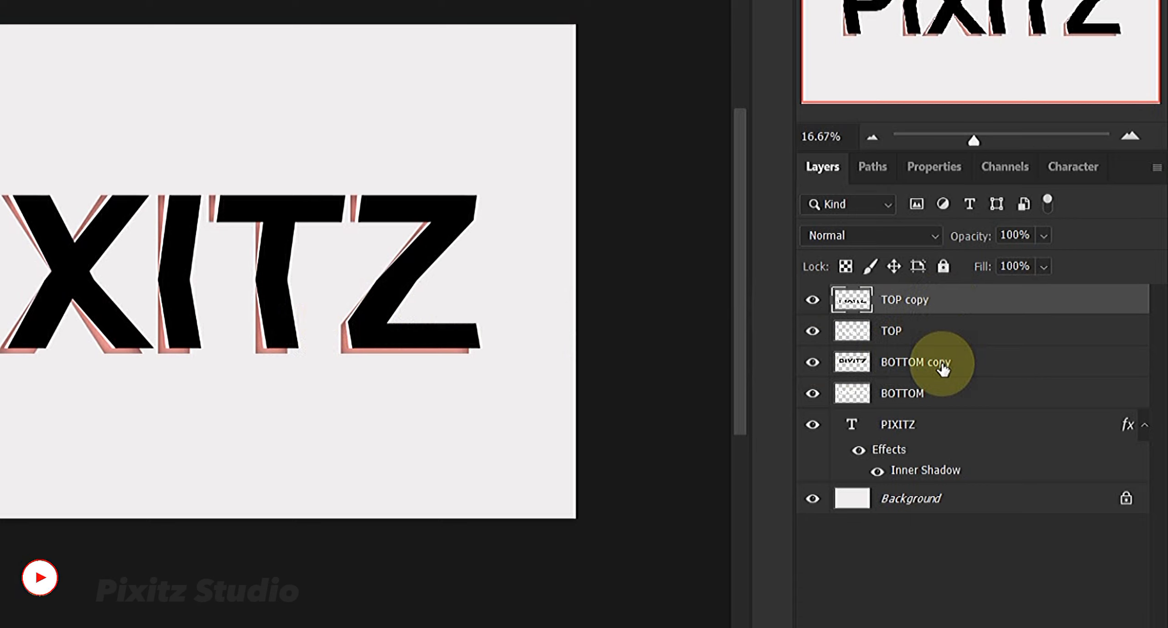
Step: Move the BOTTOM copy and TOP copy layers beneath the BOTTOM layer
drag(943, 365, 943, 395)
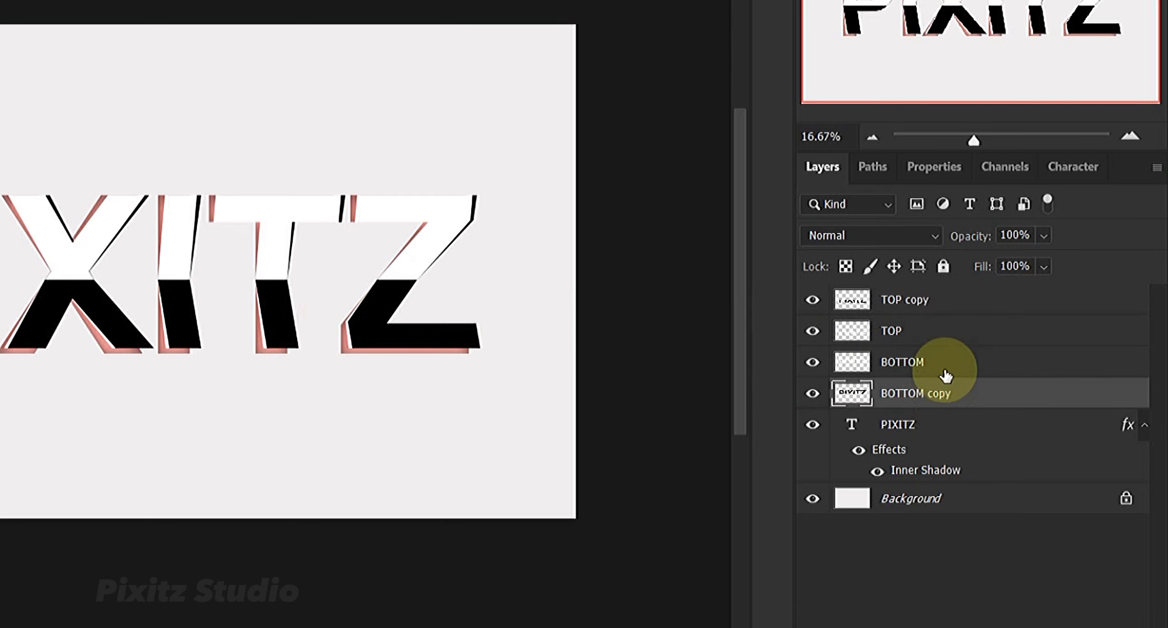
click(944, 304)
drag(943, 309, 948, 369)
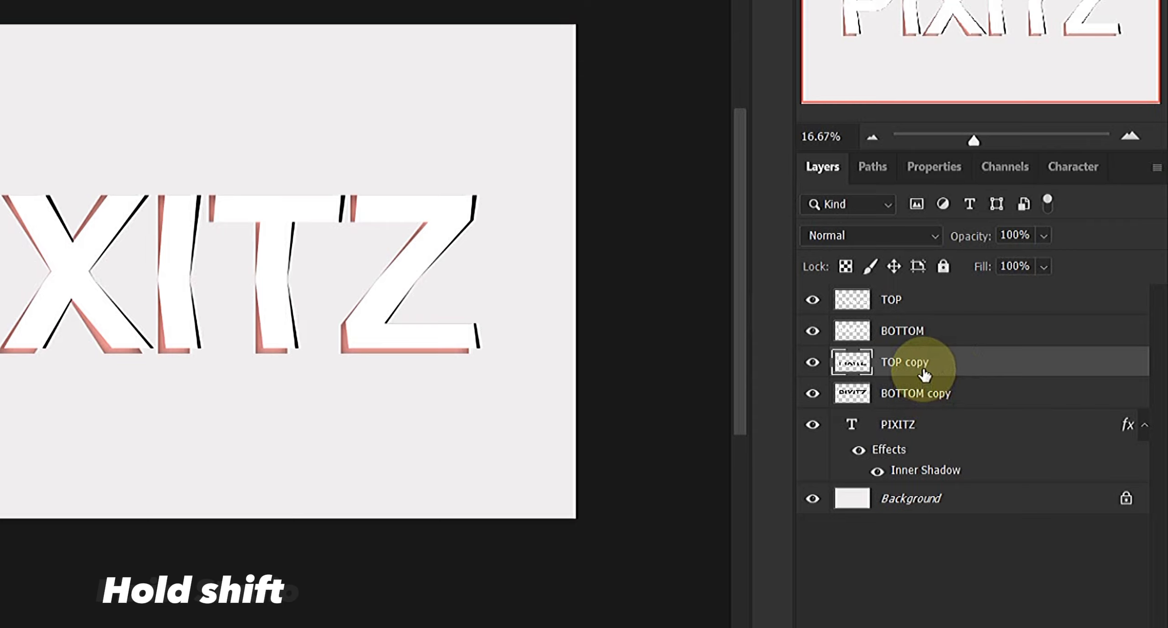
Step: Select both black copy layers and merge them into one TOP copy layer
shift+click(925, 392)
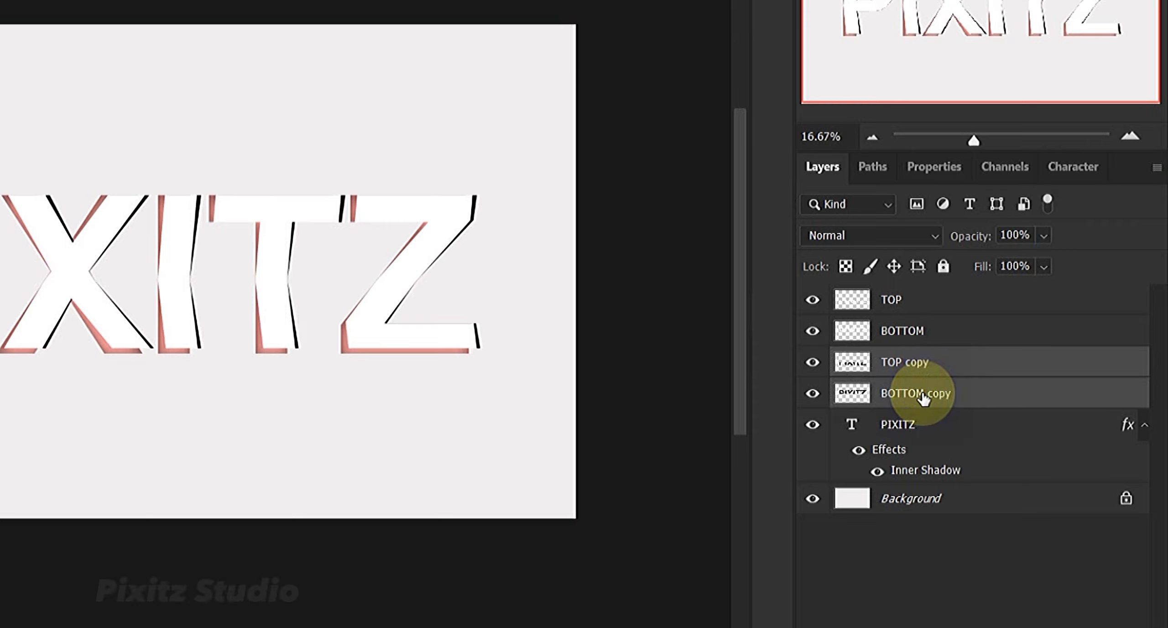
right_click(968, 370)
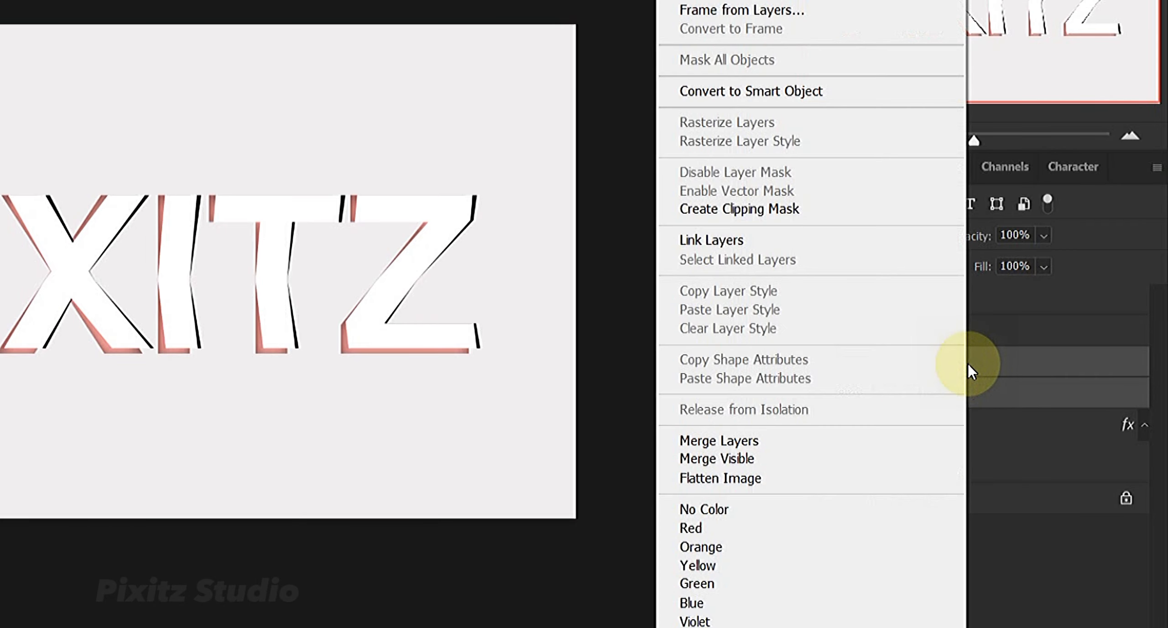
click(784, 440)
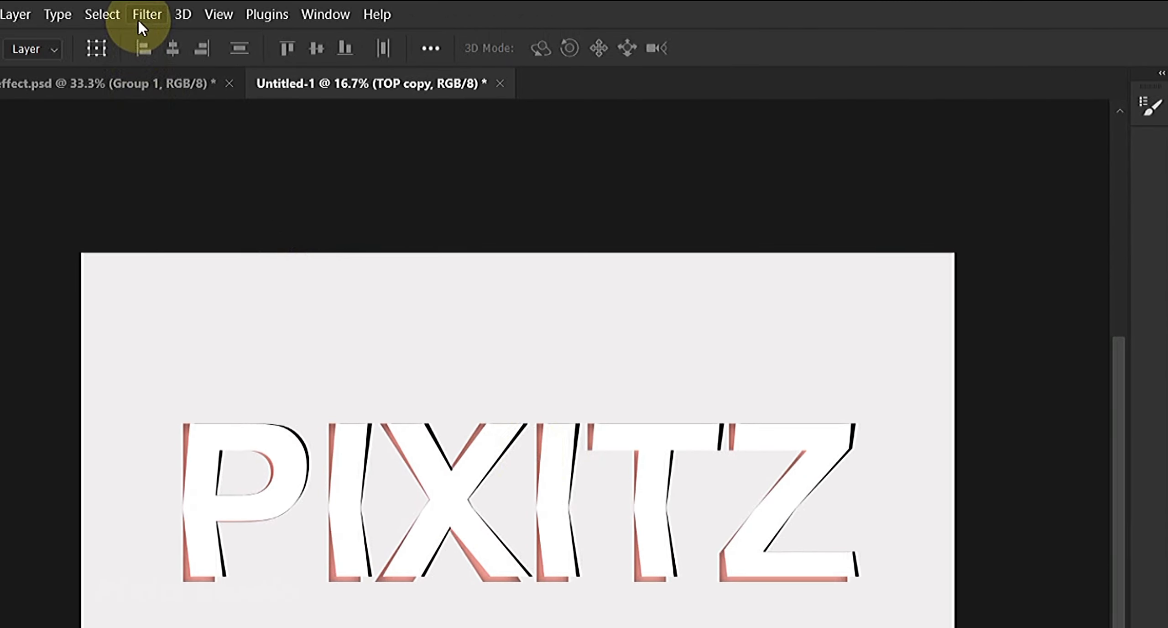
Step: Apply a Gaussian Blur of 49.8 px radius to the merged TOP copy layer
click(145, 15)
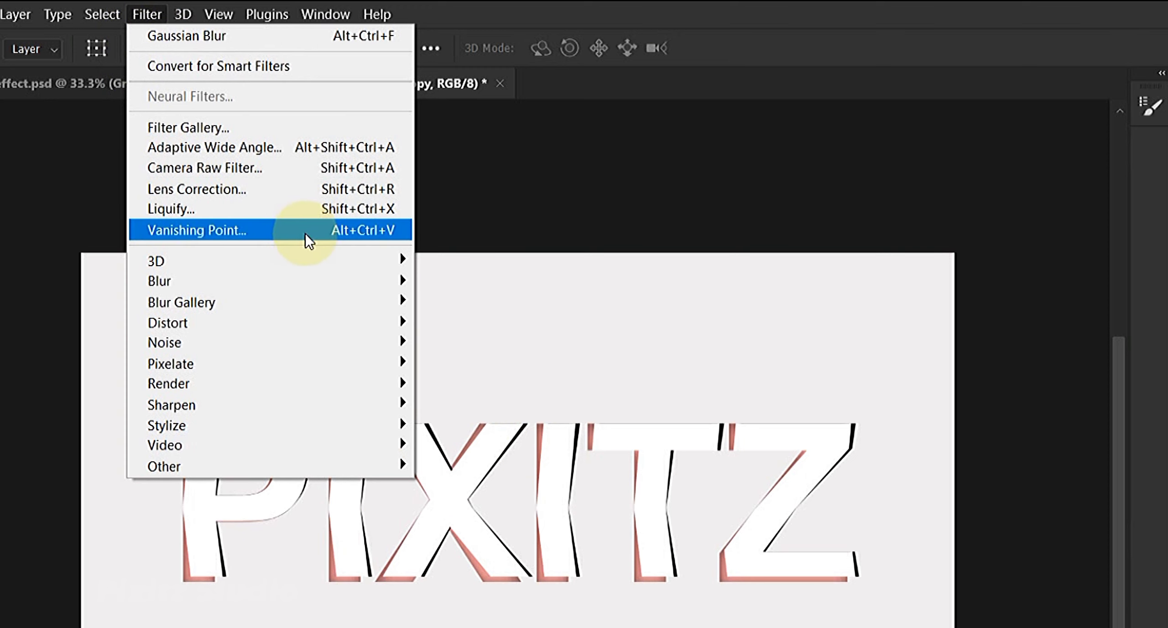
mouse_move(160, 281)
click(460, 363)
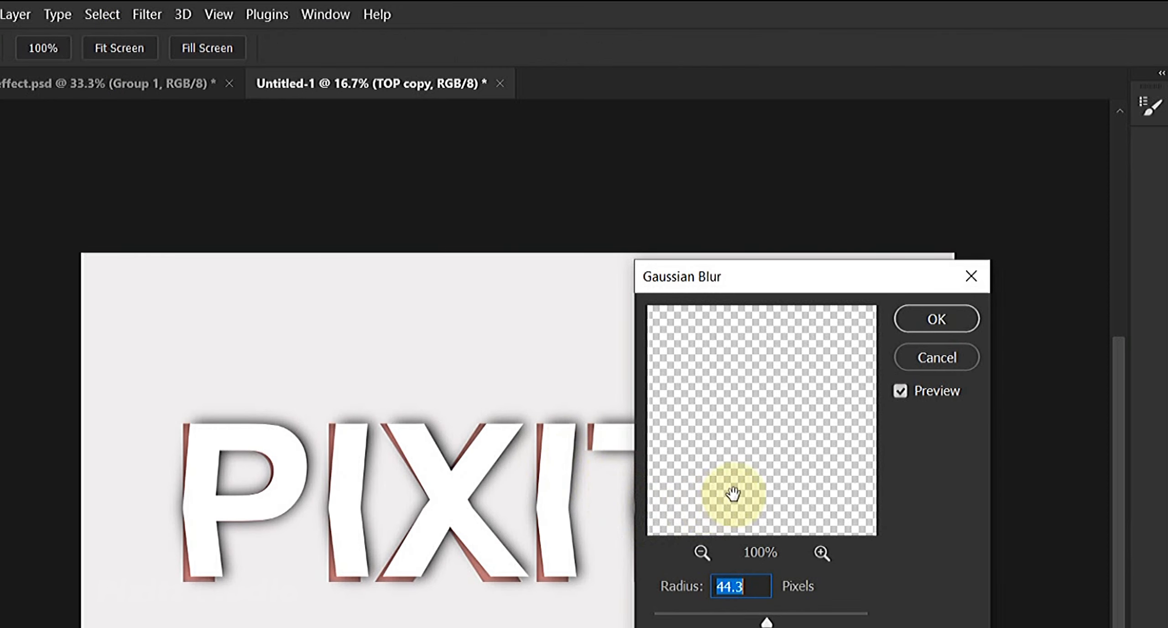
drag(782, 368, 821, 552)
drag(782, 384, 808, 542)
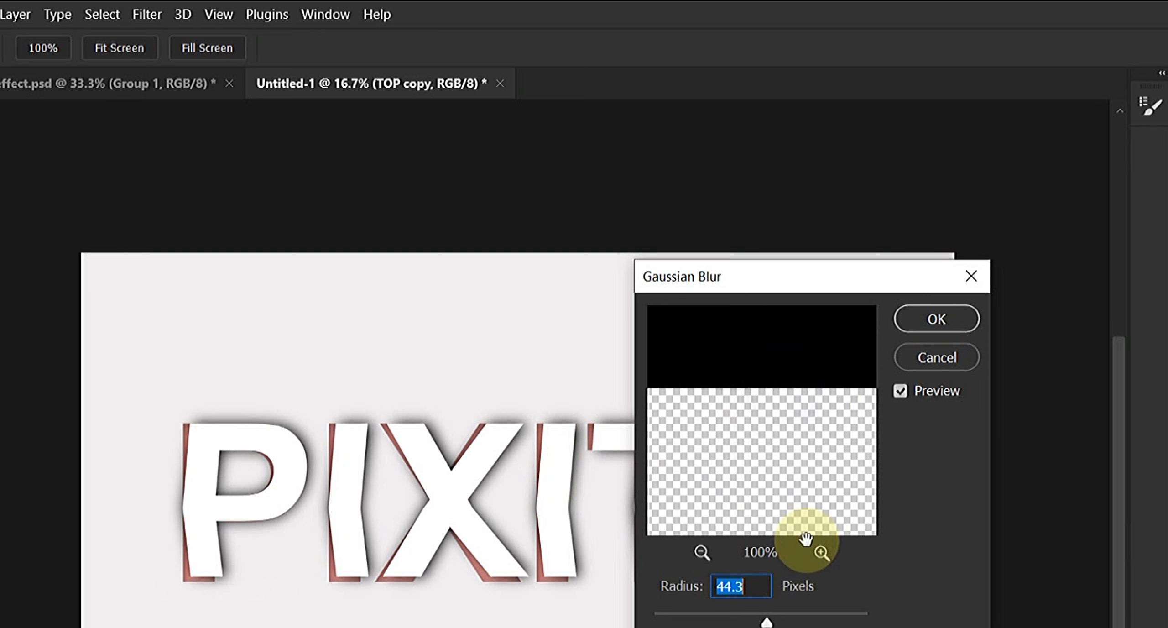
drag(787, 391, 784, 419)
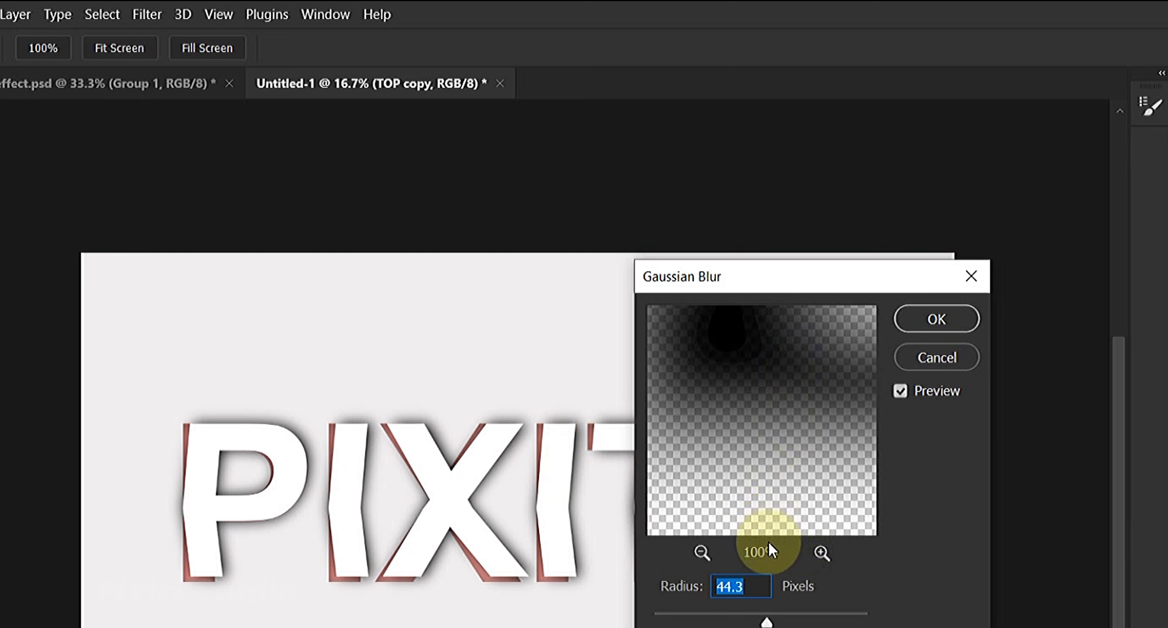
drag(761, 622, 771, 622)
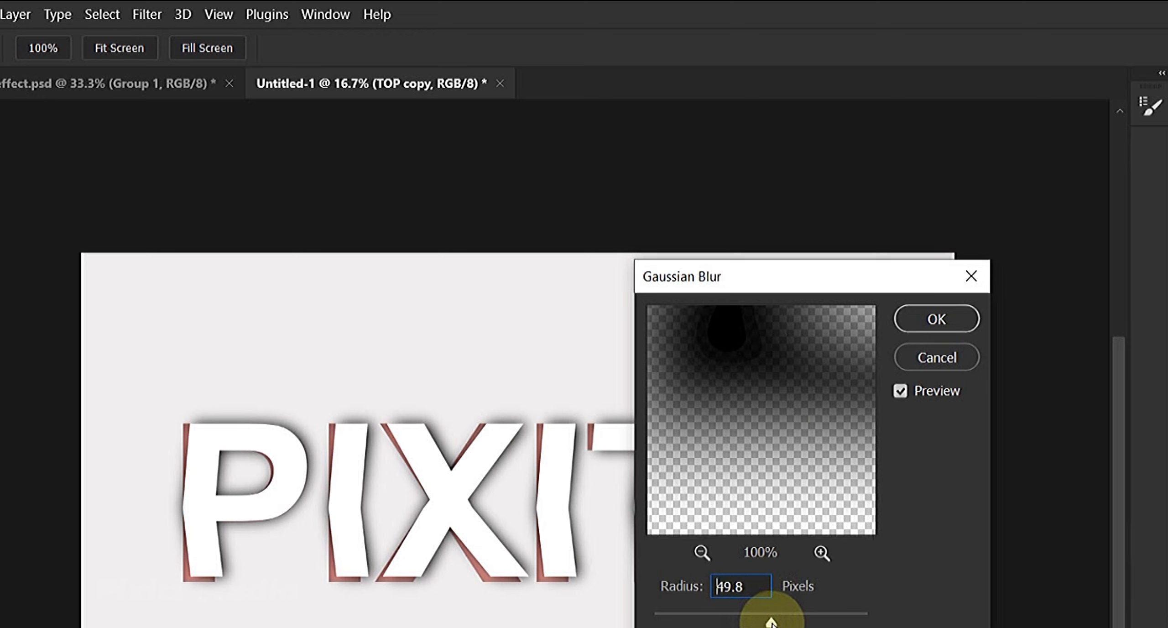
click(929, 314)
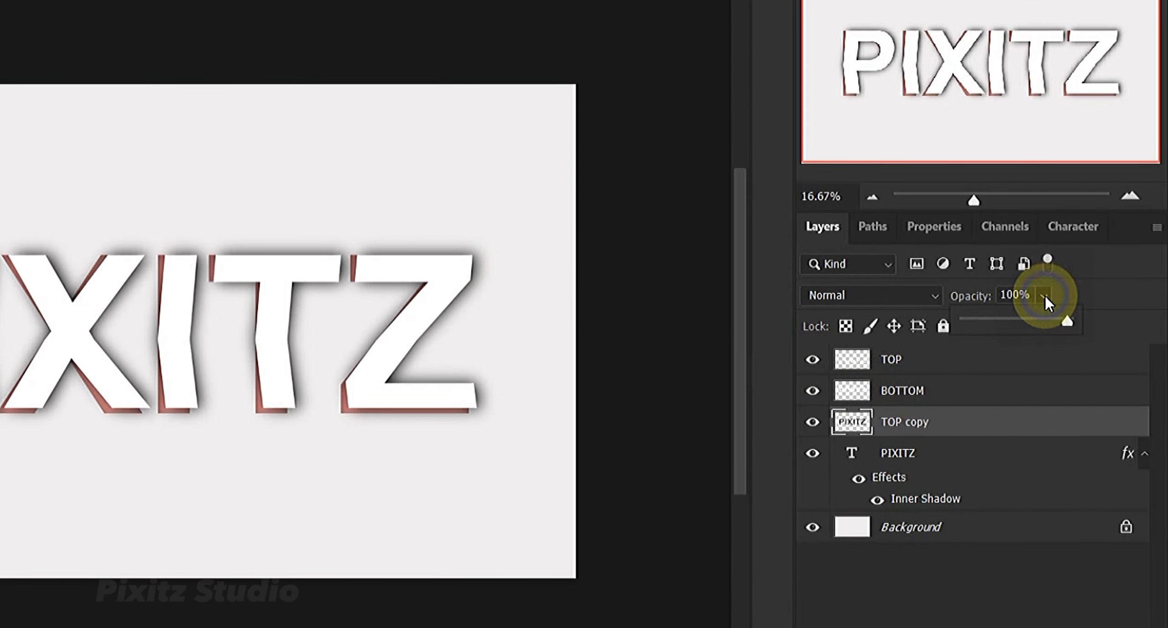
Step: Lower the blurred shadow layer's opacity to 32%
click(998, 319)
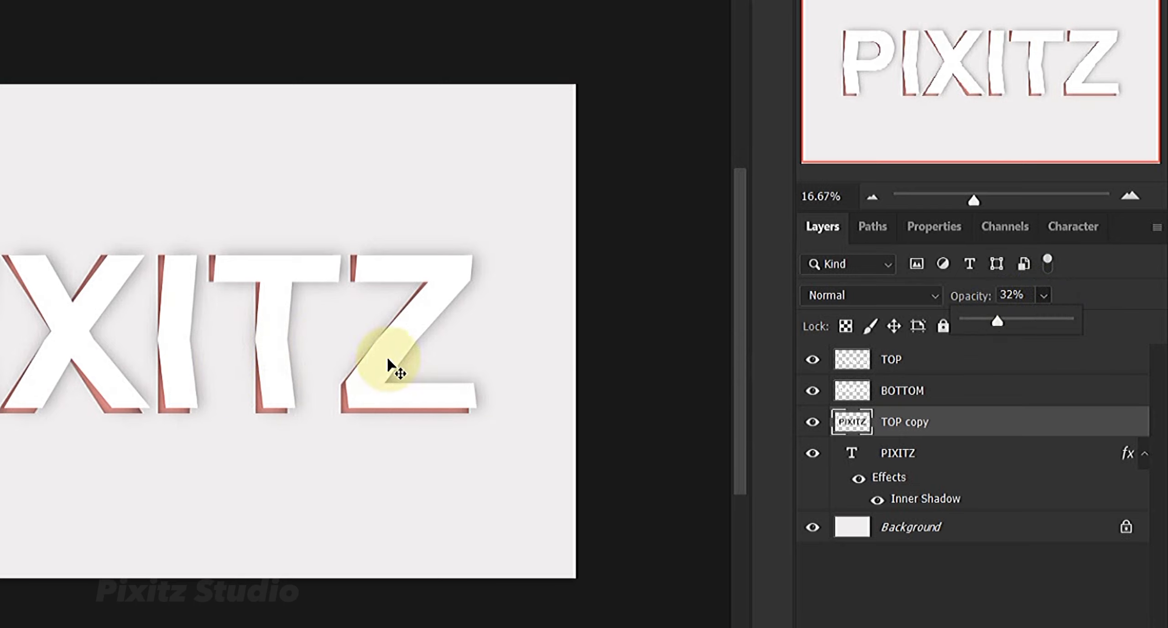
click(927, 428)
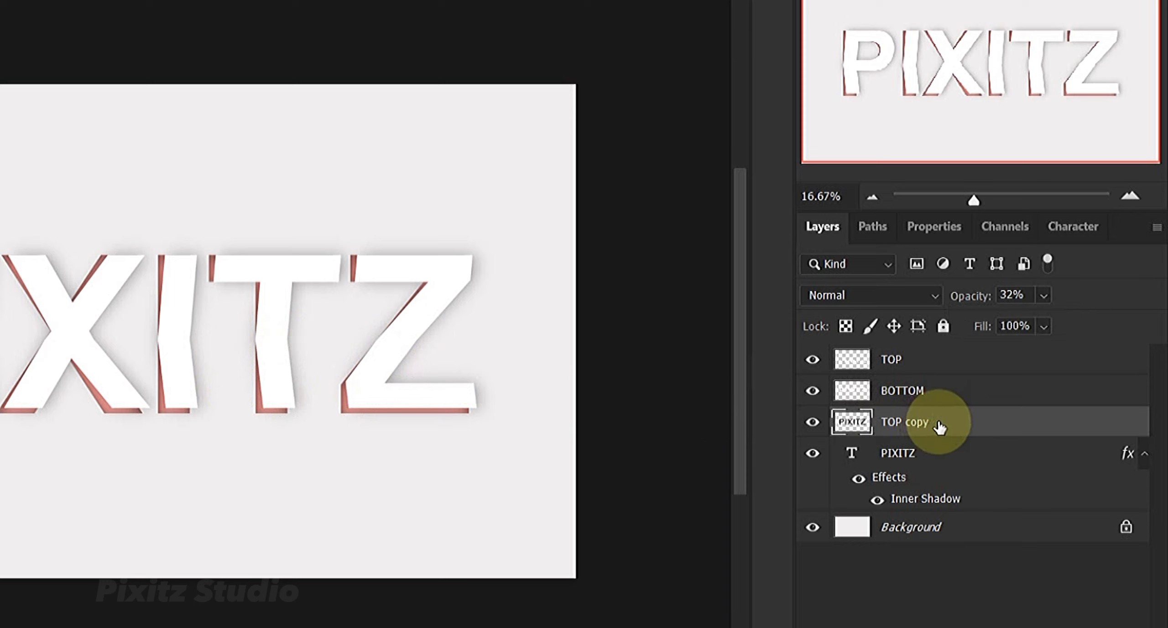
click(926, 390)
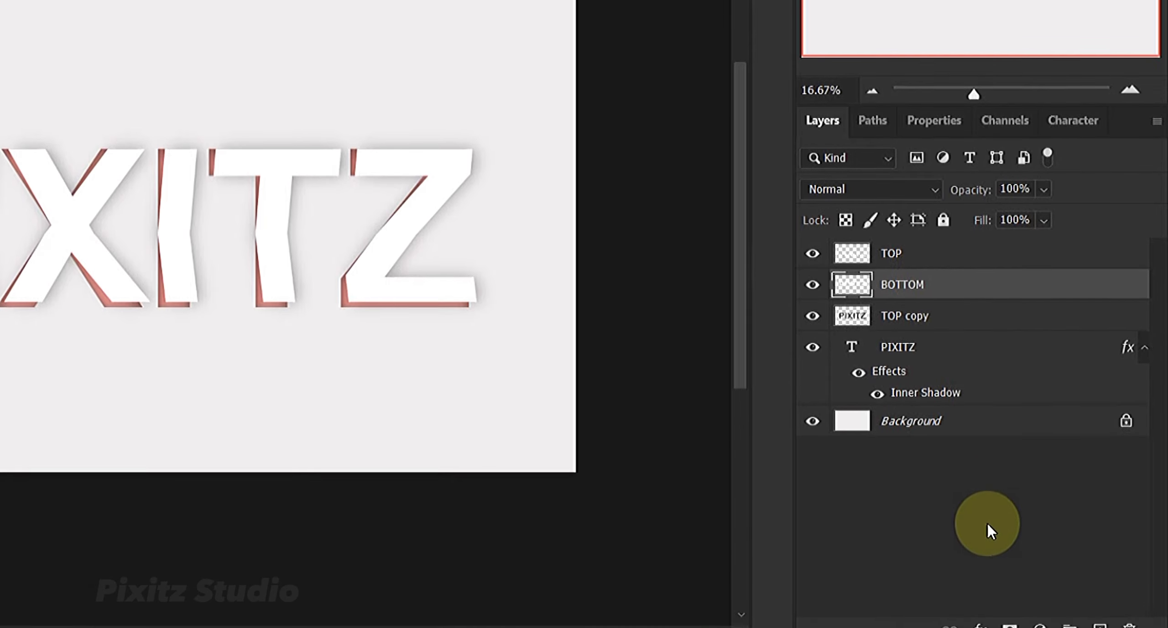
Step: Add a #000000 Color Overlay at 7% opacity to the BOTTOM layer
click(979, 616)
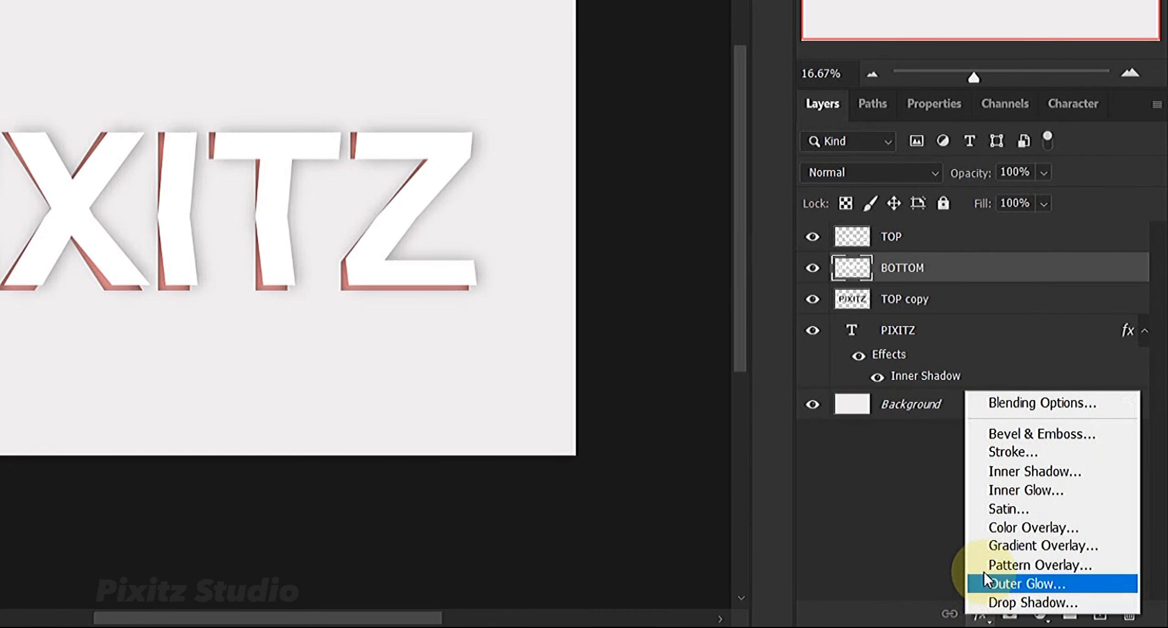
key(Escape)
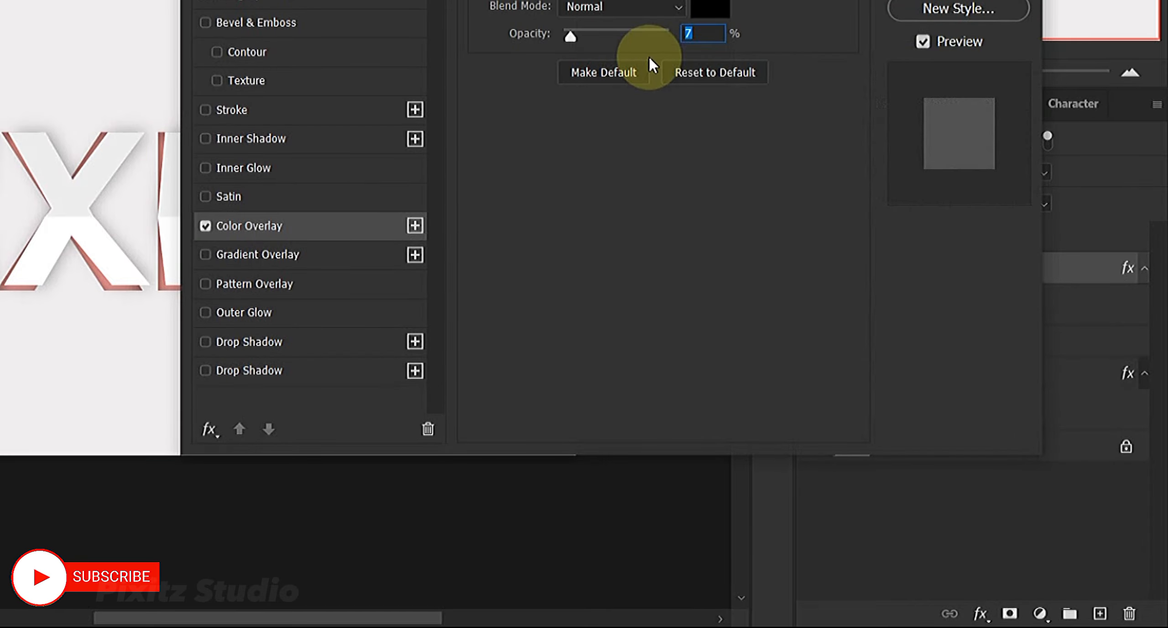
click(729, 85)
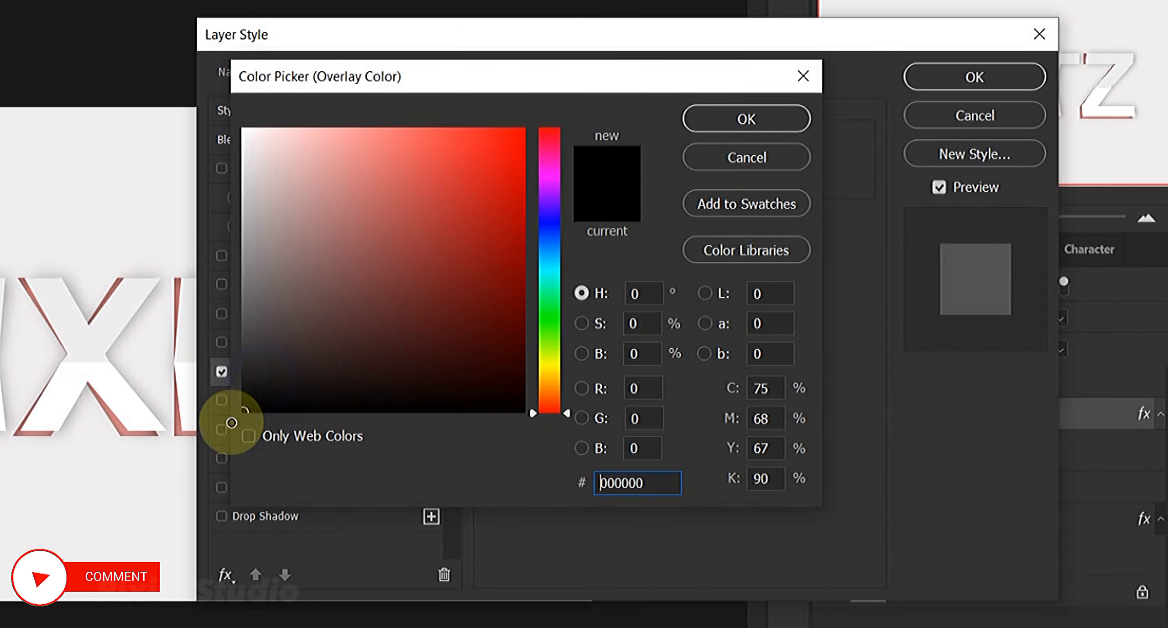
click(699, 128)
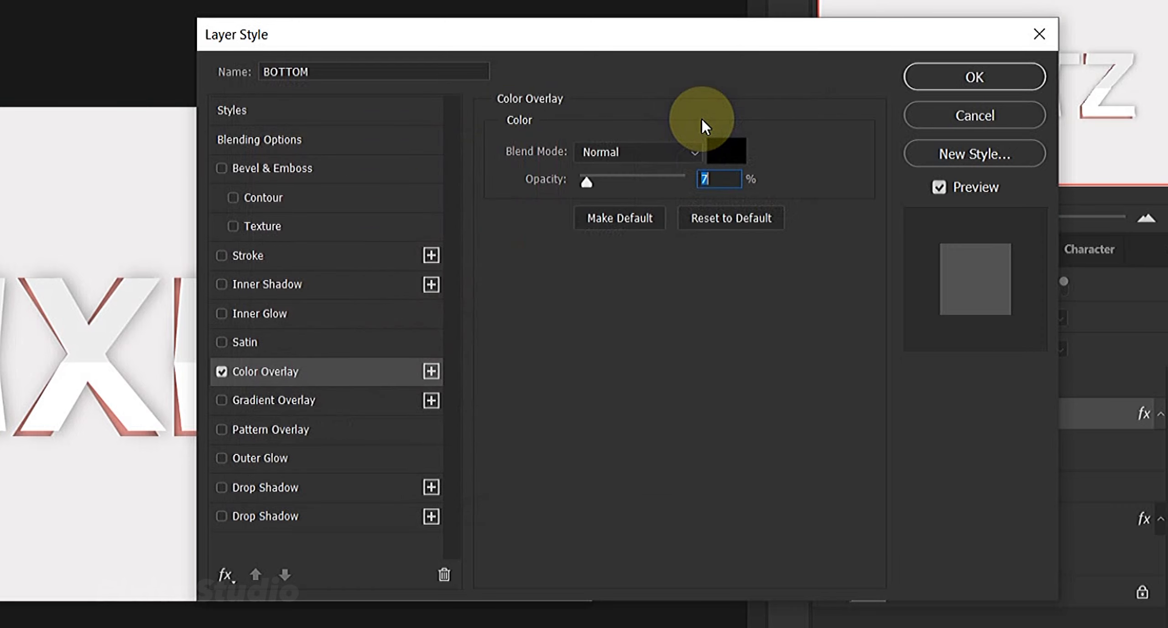
click(715, 178)
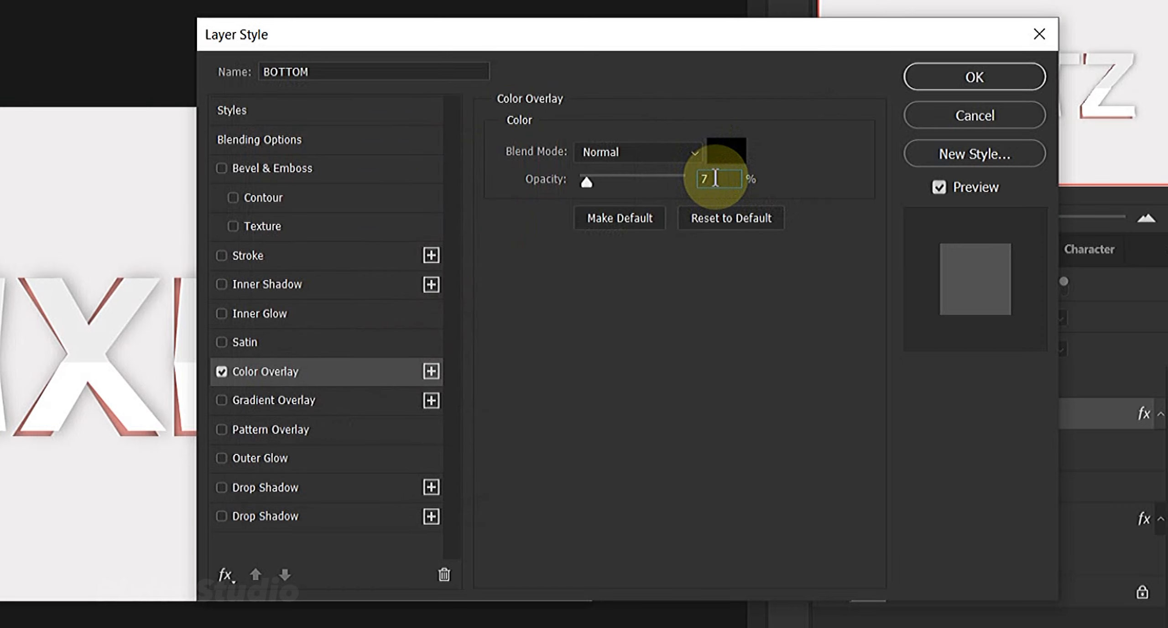
click(956, 73)
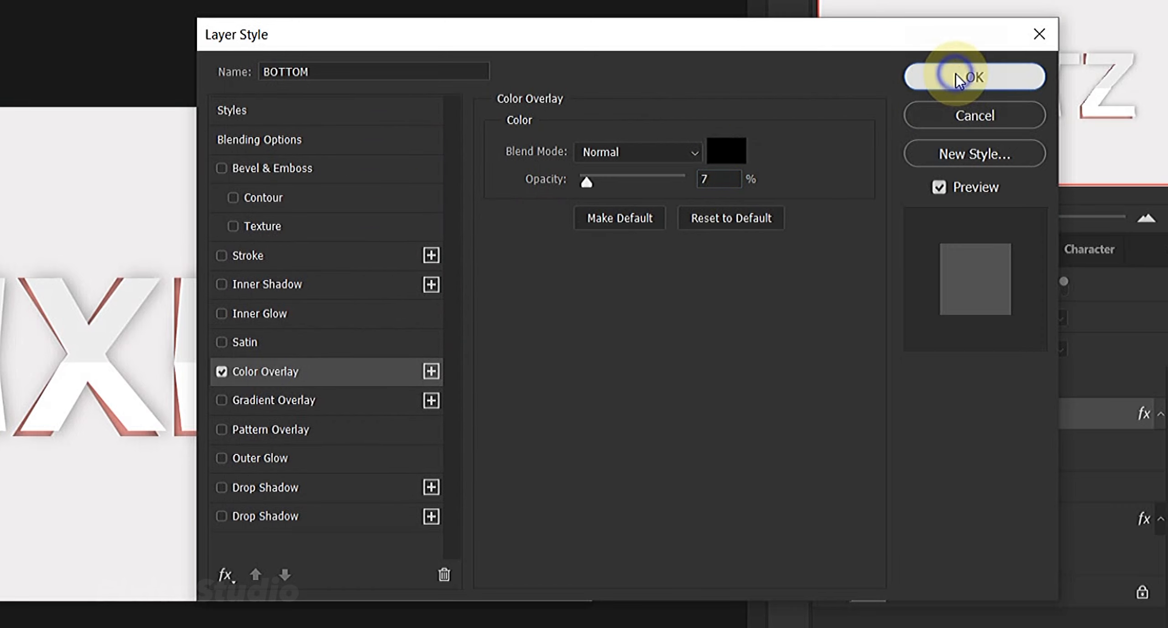
click(907, 382)
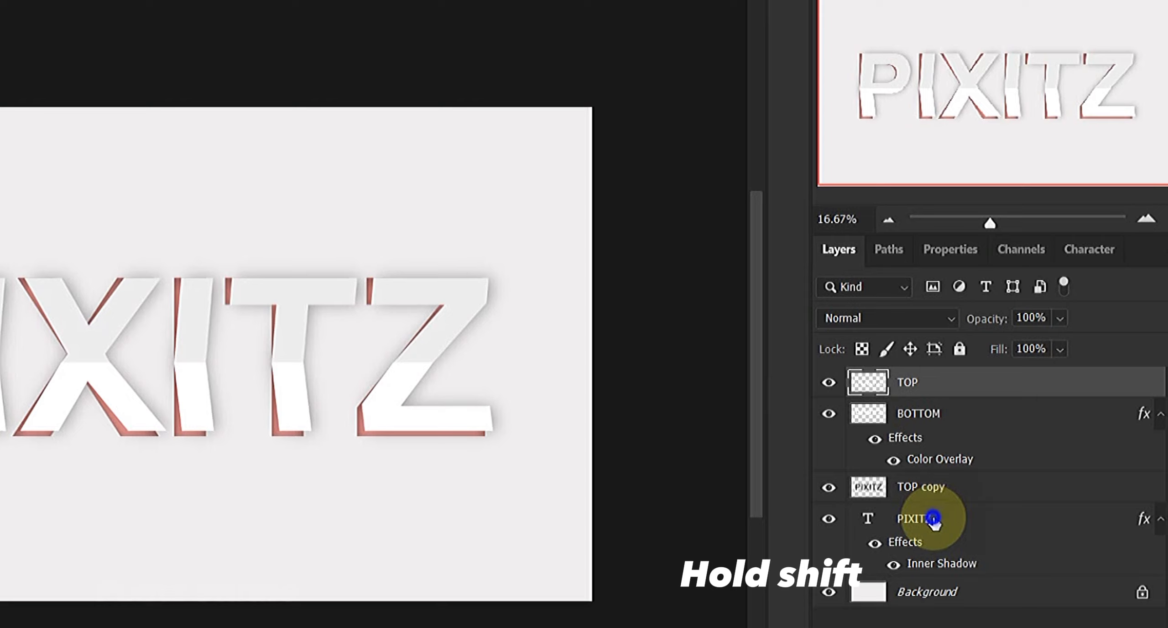
Step: Group TOP, BOTTOM, TOP copy and PIXITZ into Group 1, rotate it rising rightward, and enlarge it
shift+click(932, 521)
key(ctrl+g)
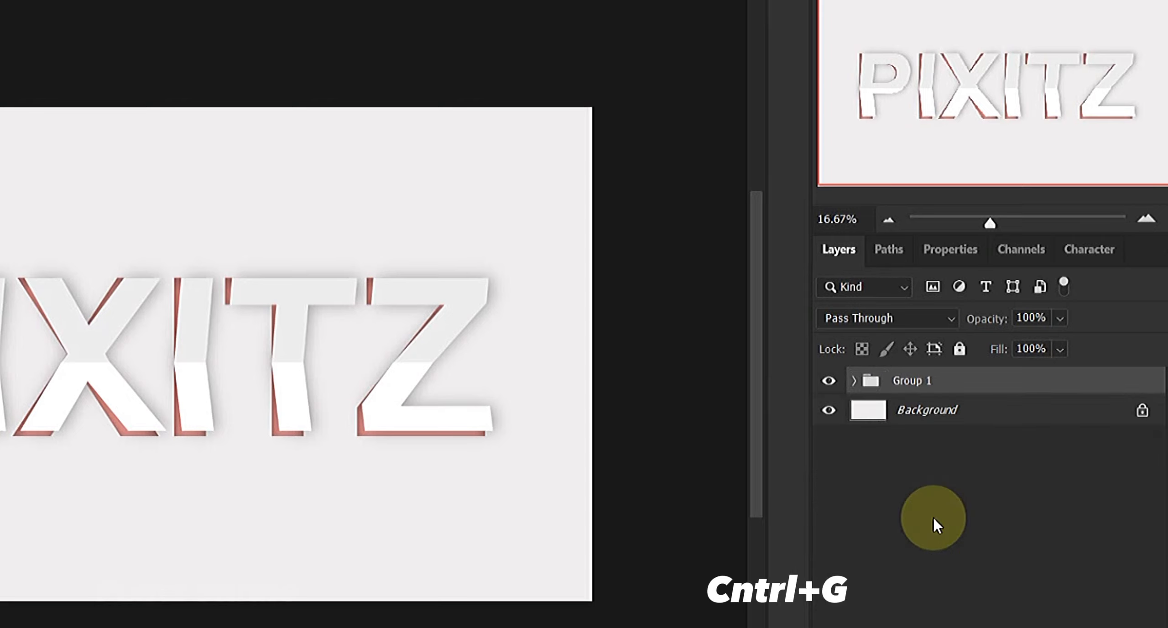
key(ctrl+t)
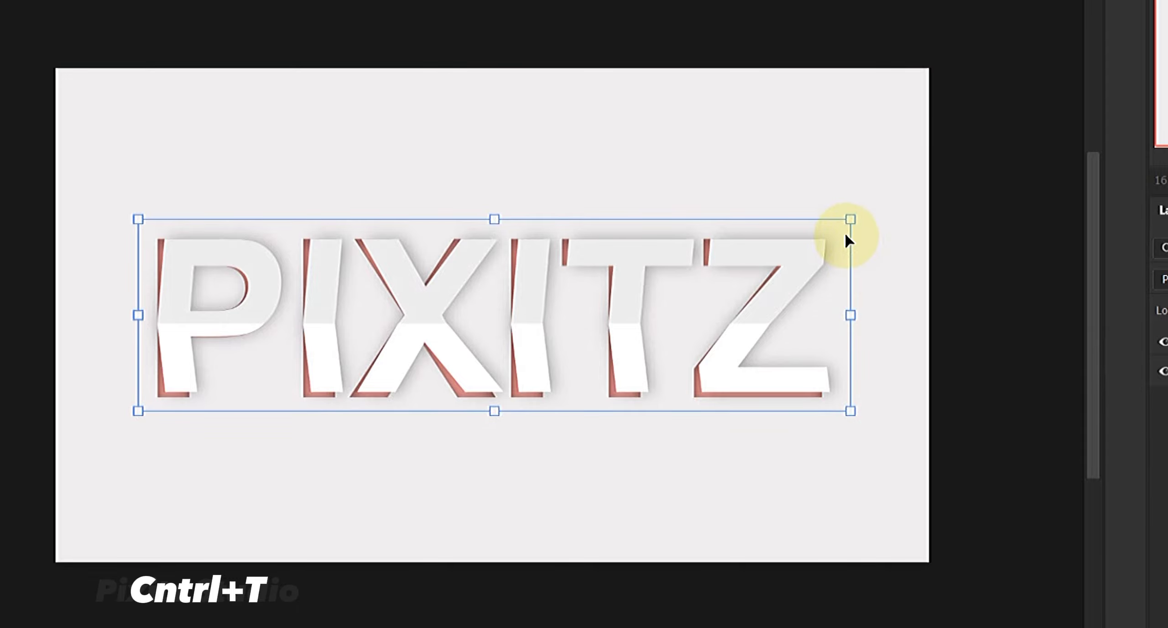
mouse_move(868, 224)
mouse_down()
mouse_move(771, 156)
mouse_move(756, 172)
mouse_up()
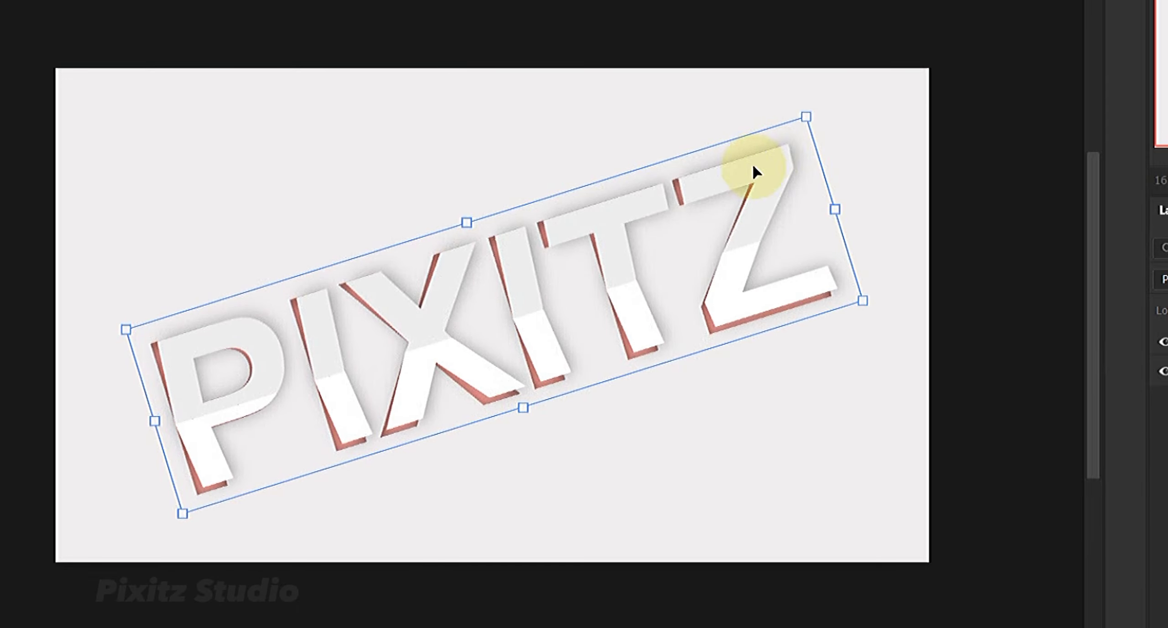
drag(529, 407, 540, 423)
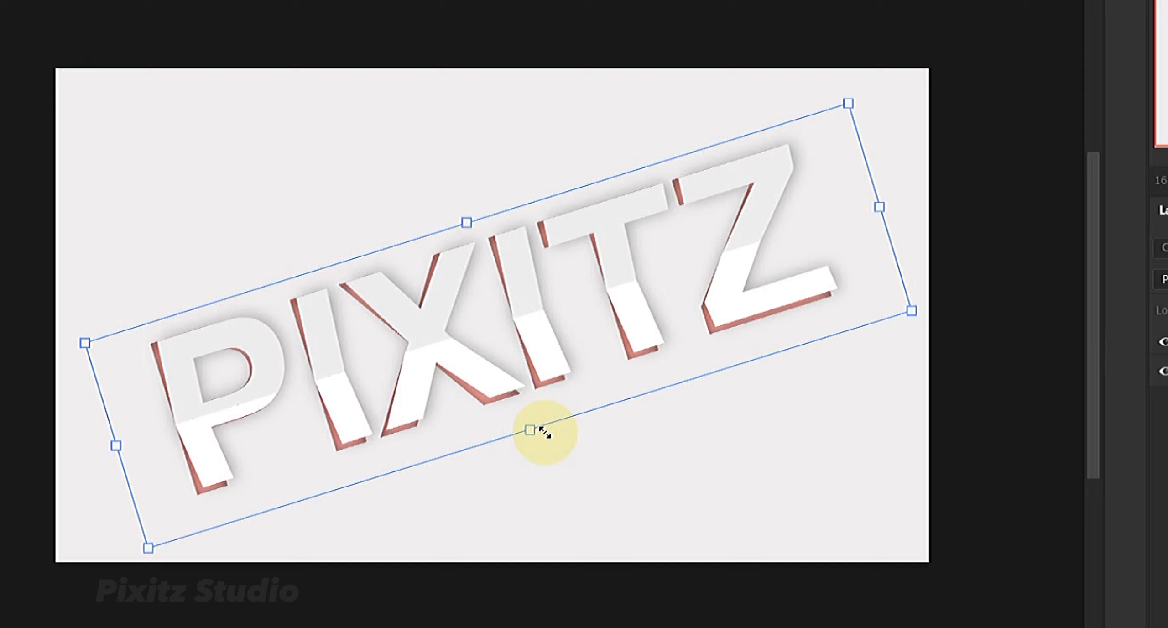
drag(542, 426, 541, 443)
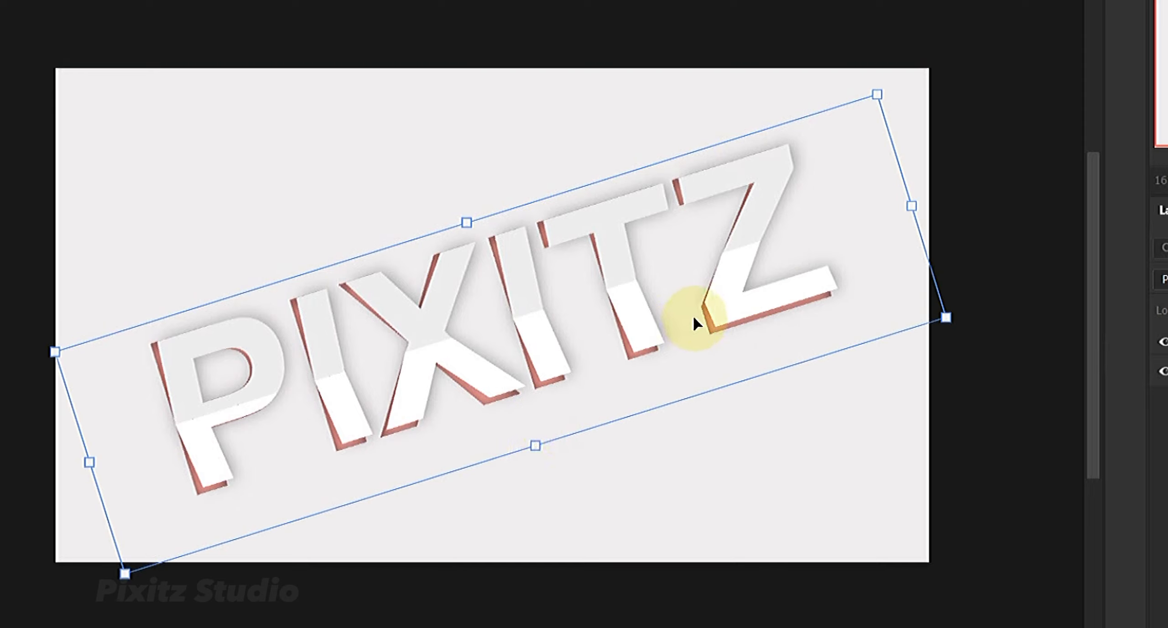
key(Return)
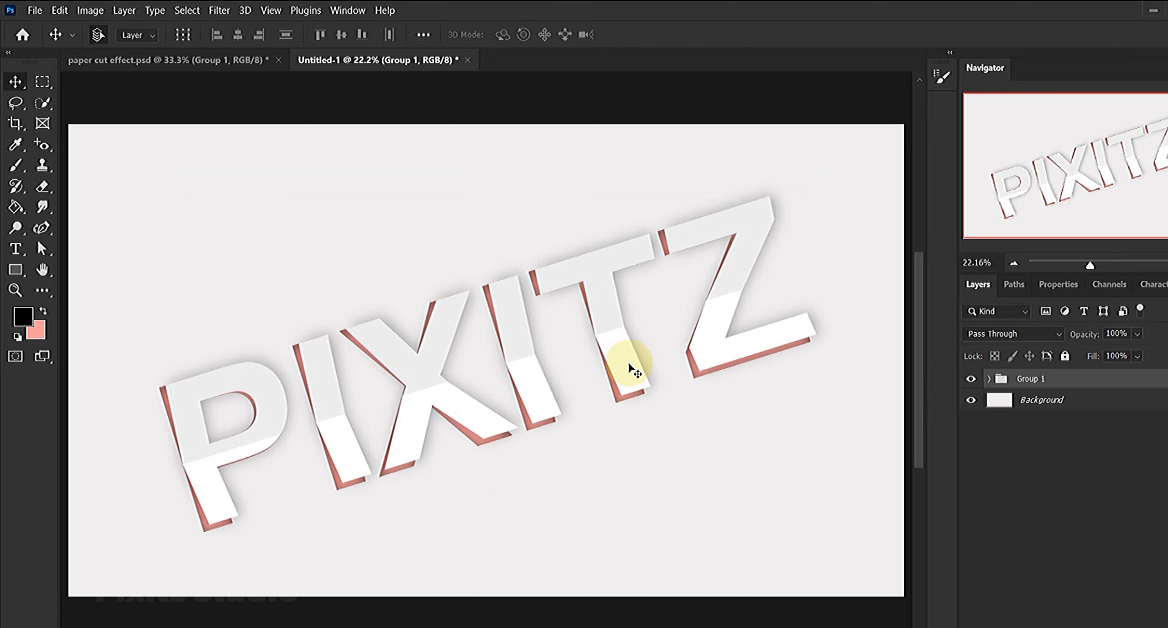
Step: Zoom in and pan to inspect the paper-cut edges on the word's left letters
key(z)
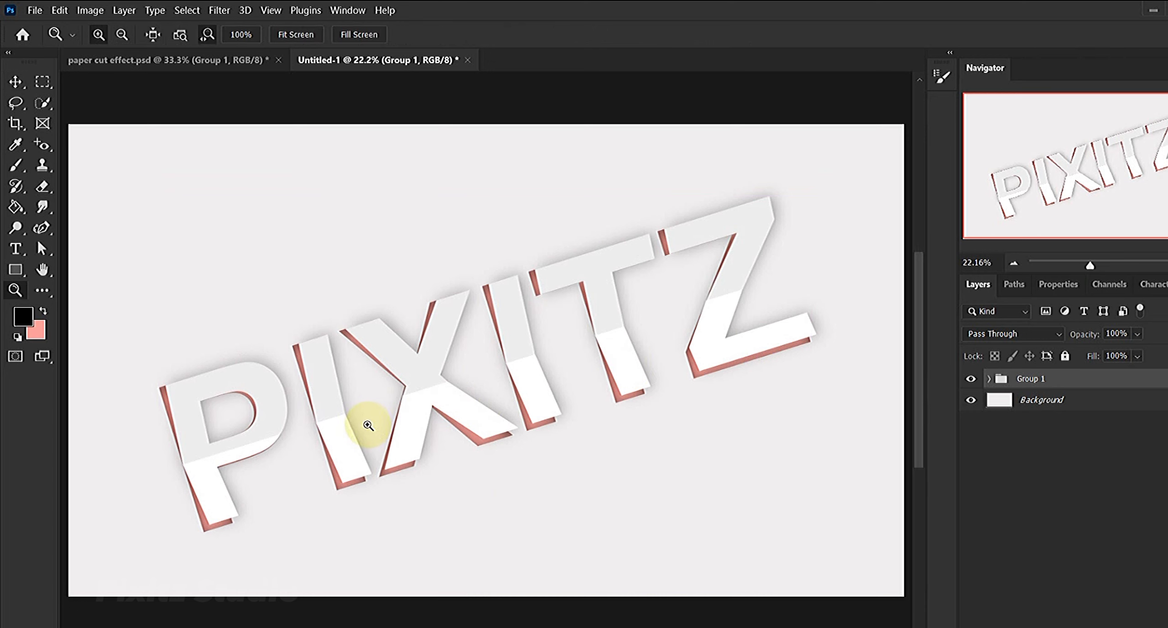
drag(365, 424, 528, 427)
key(h)
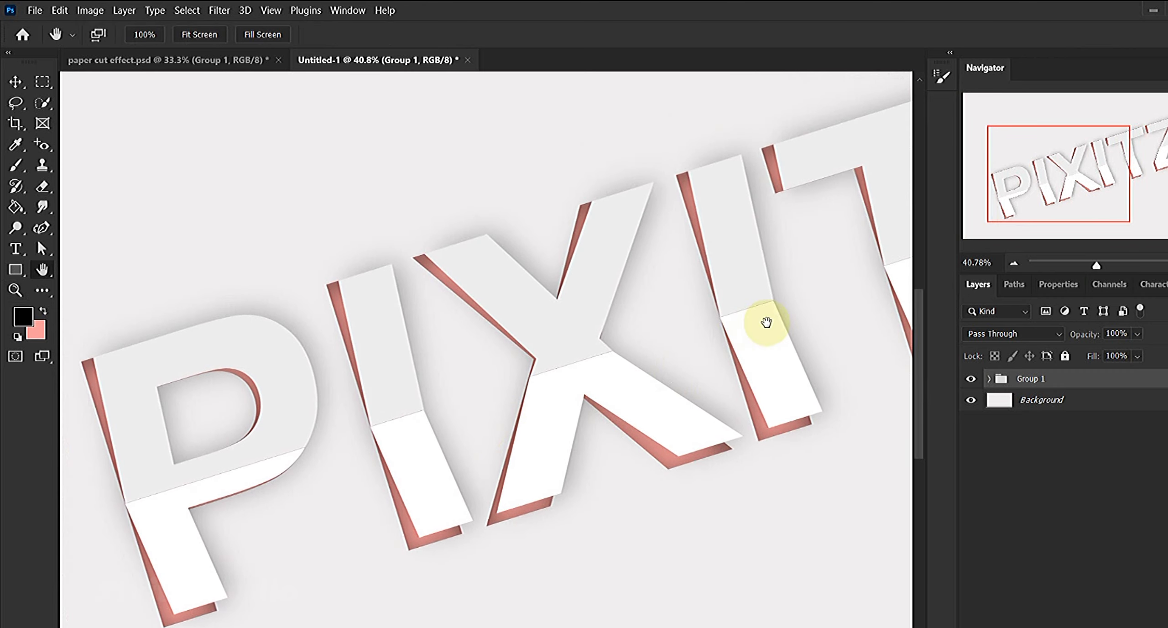
mouse_move(764, 318)
mouse_down()
mouse_move(607, 346)
mouse_move(556, 370)
mouse_up()
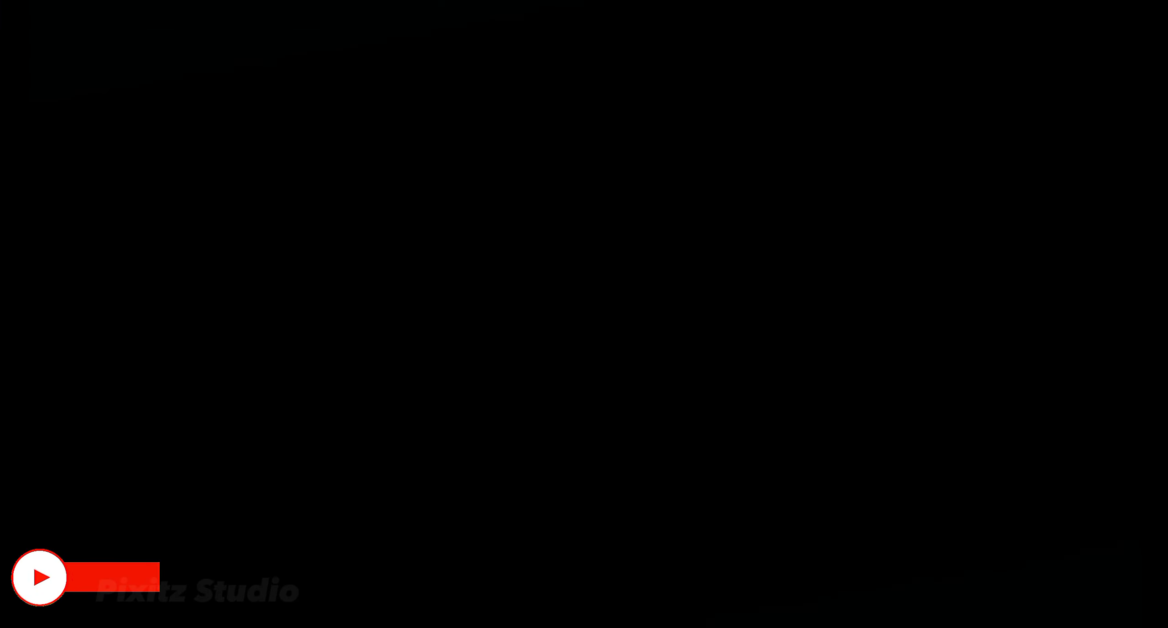